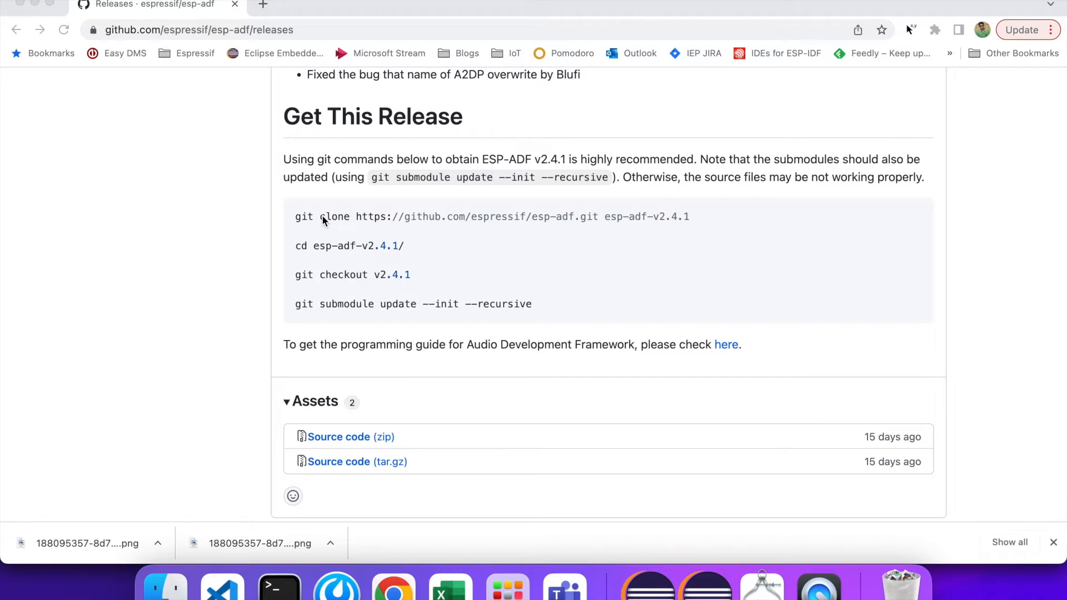
Copy the git clone command for esp-adf-v2.4.1 from the release page and run it in Terminal.
left_click(297, 216)
mouse_move(297, 217)
left_mouse_down()
mouse_move(615, 217)
mouse_move(728, 235)
left_mouse_up()
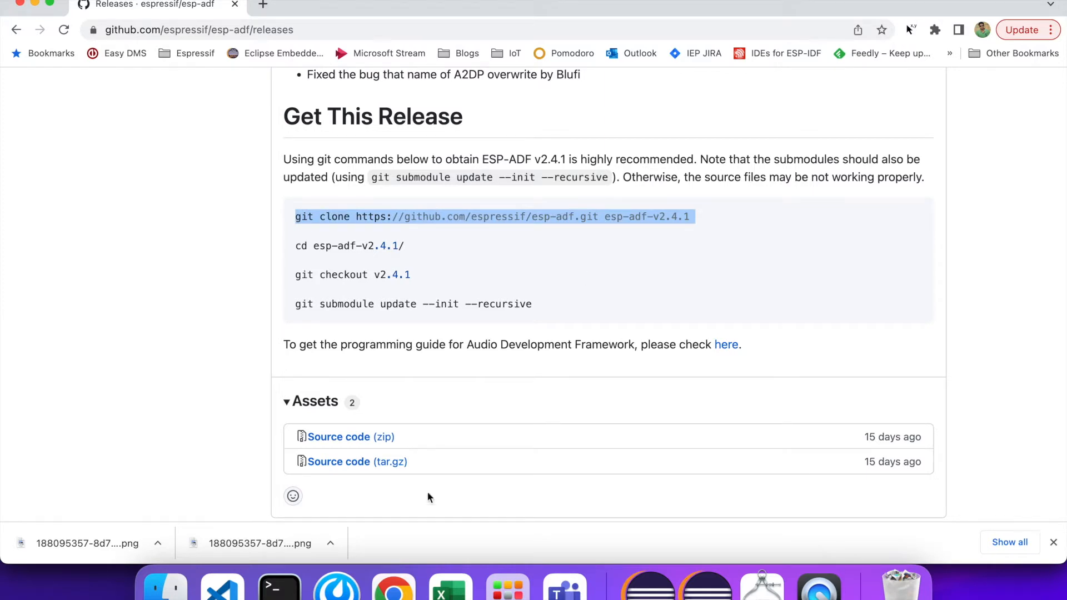
left_click(279, 588)
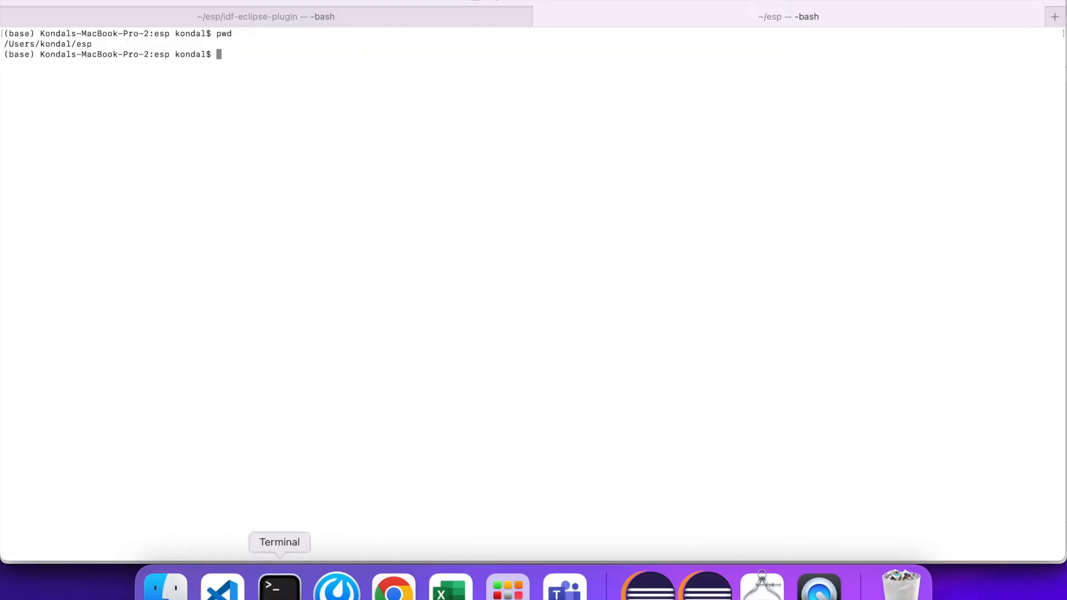
key("super+v")
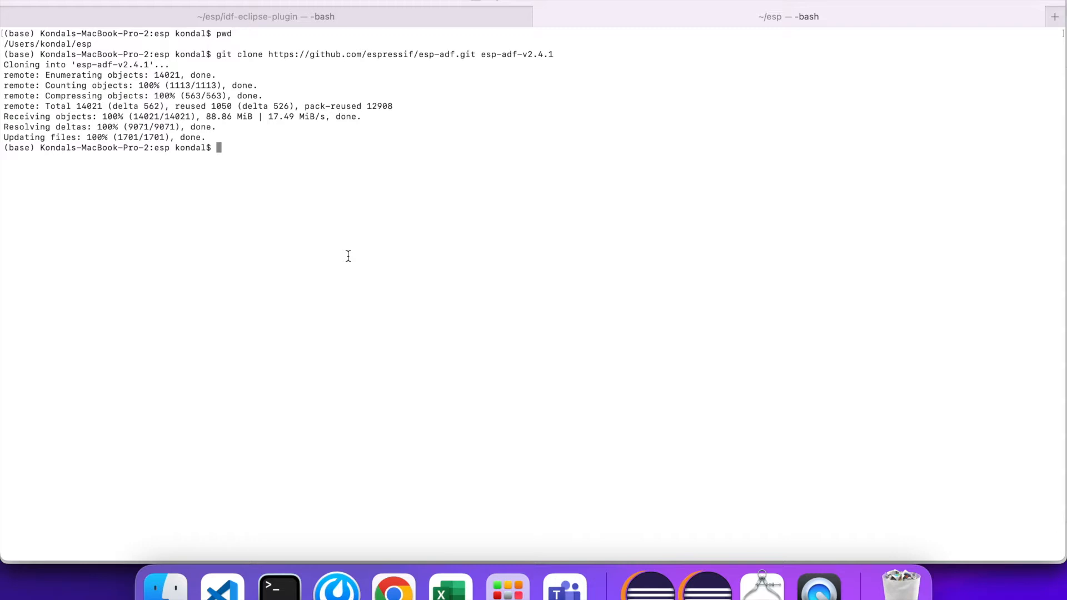
Copy the "cd esp-adf-v2.4.1/" command from the release page in Chrome and run it in Terminal.
key("super+Tab")
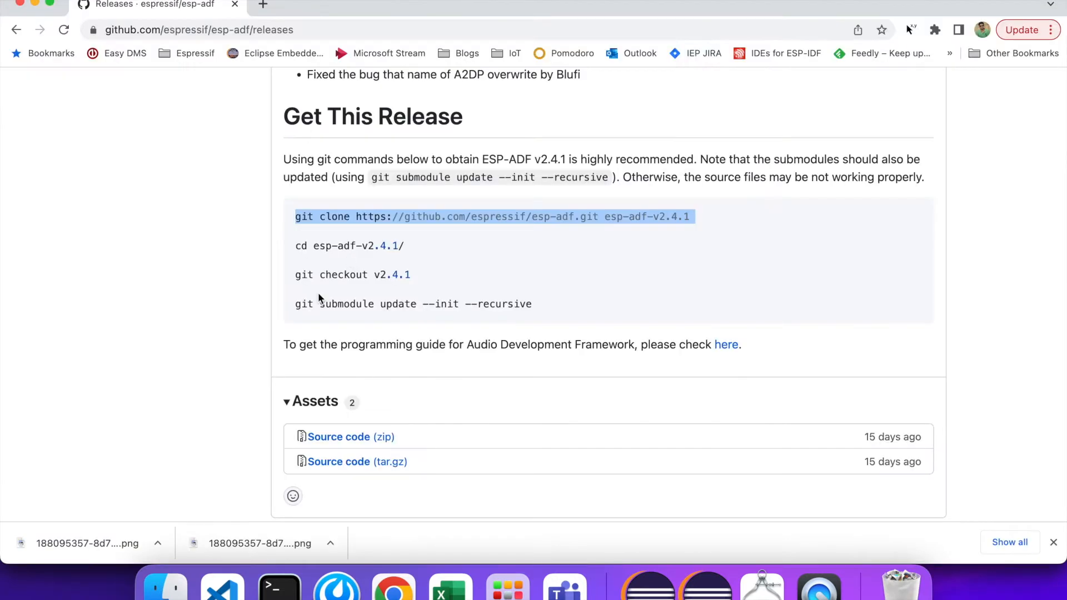
left_click_drag(295, 246, 420, 252)
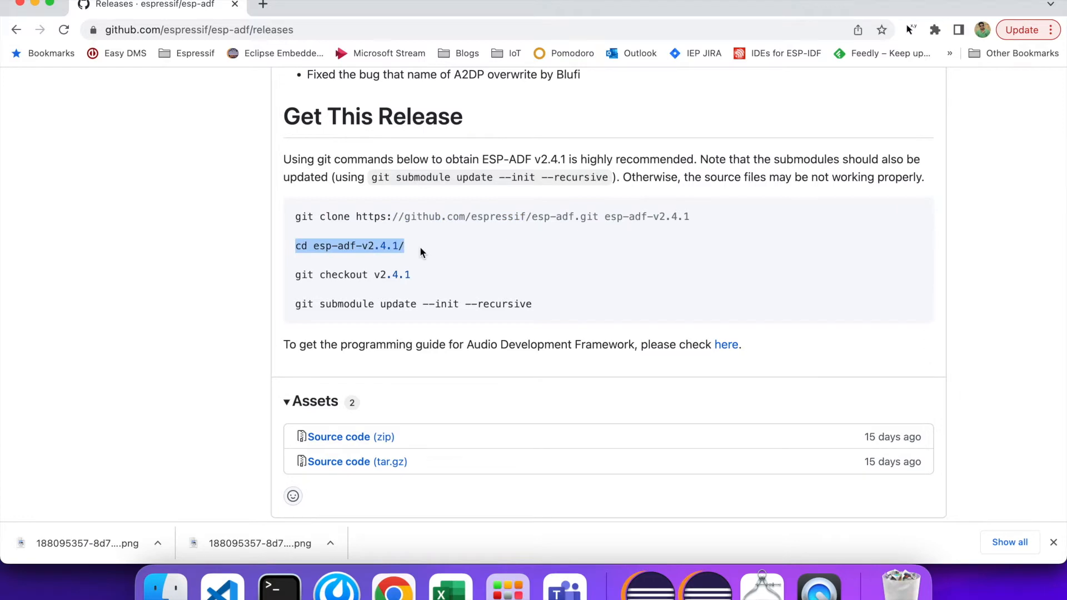
key("super+c")
key("super+Tab")
key("super+v")
key("Return")
Copy "git checkout v2.4.1" from the release page in Chrome and run it in Terminal.
key("super+Tab")
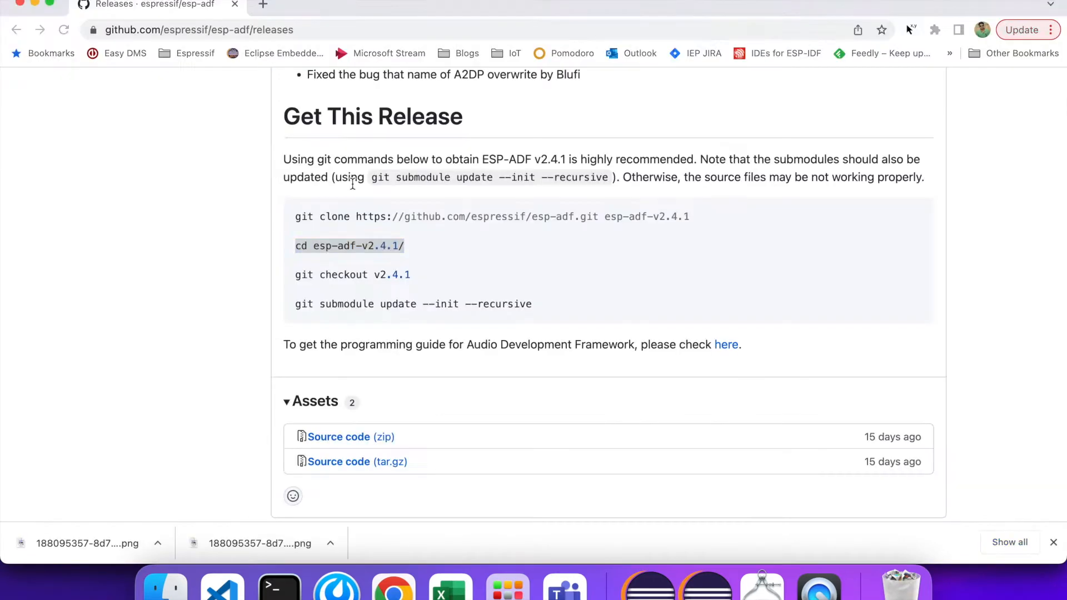
left_click_drag(295, 274, 446, 276)
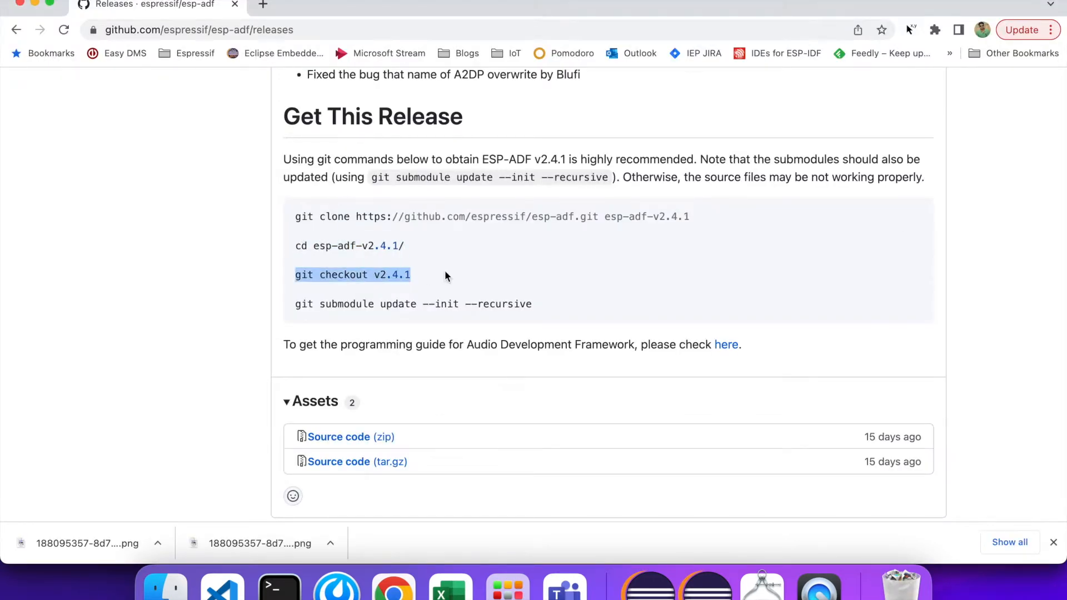
key("super+c")
key("super+Tab")
key("super+v")
key("Return")
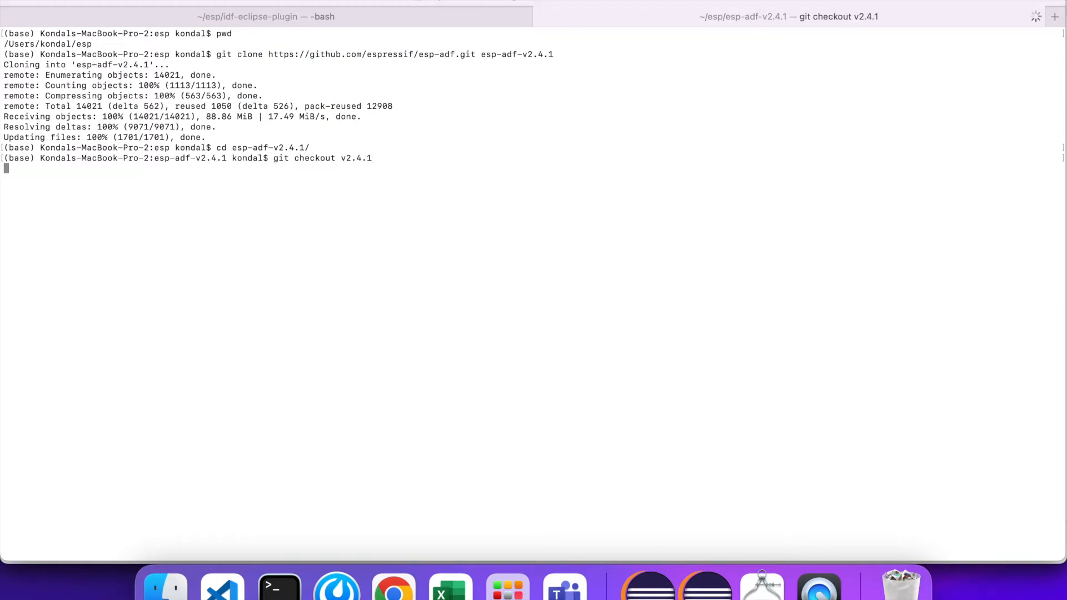
Copy "git submodule update --init --recursive" from the release page in Chrome and run it in Terminal.
key("super+Tab")
left_click(381, 320)
left_click_drag(295, 303, 554, 311)
key("super+Tab")
key("super+v")
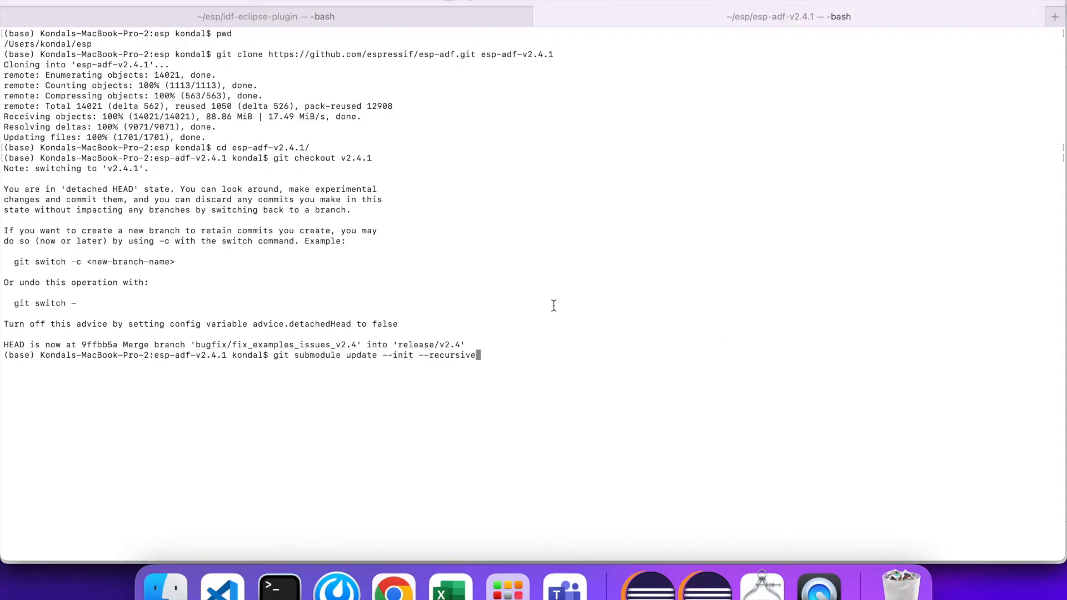
key("Return")
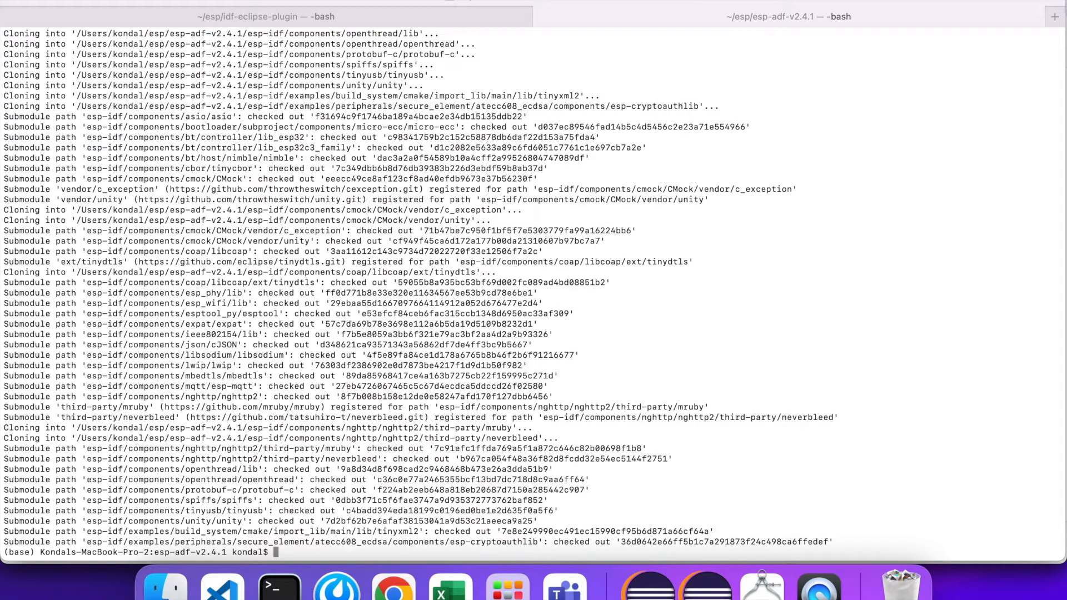
Print the working directory with pwd and copy the full esp-adf-v2.4.1 path.
type("pwd")
key("Return")
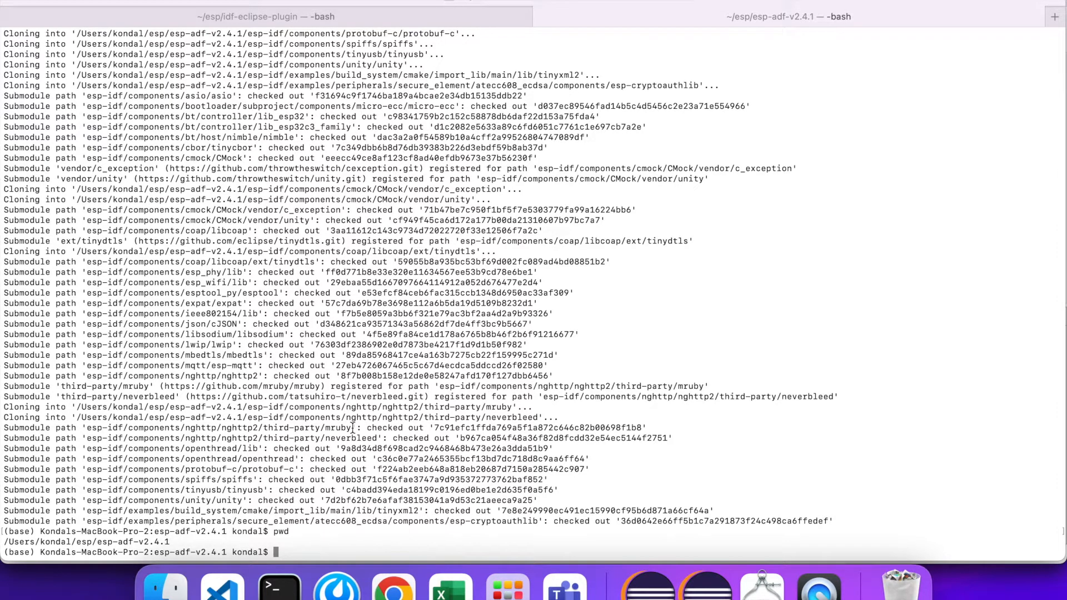
left_click_drag(170, 542, 3, 544)
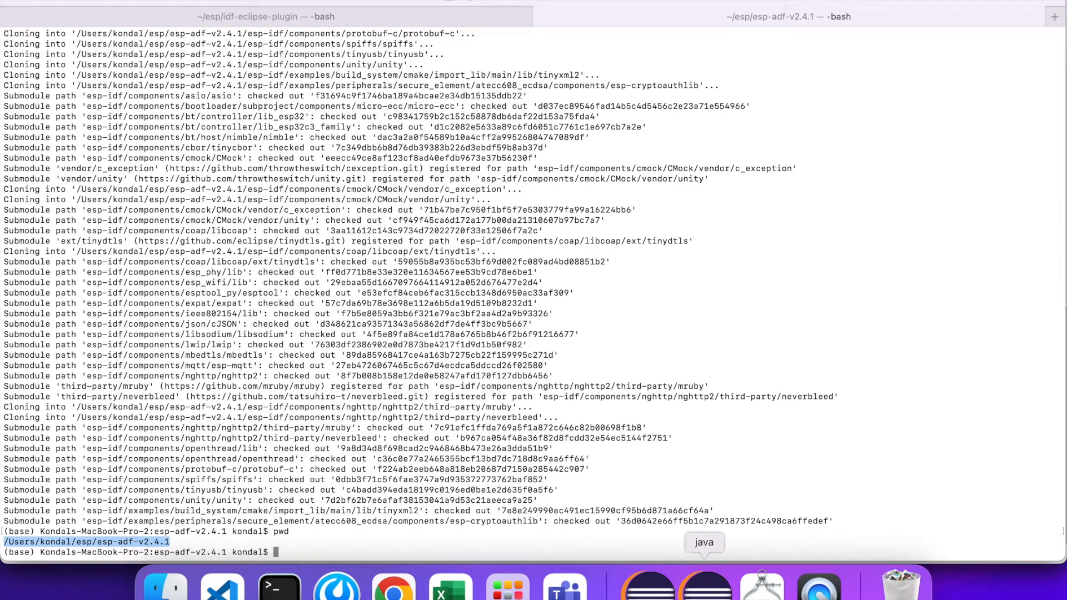
Switch to Espressif-IDE and add a build environment variable ADF_PATH with the copied esp-adf-v2.4.1 path in the preferences, applying the change.
left_click(707, 588)
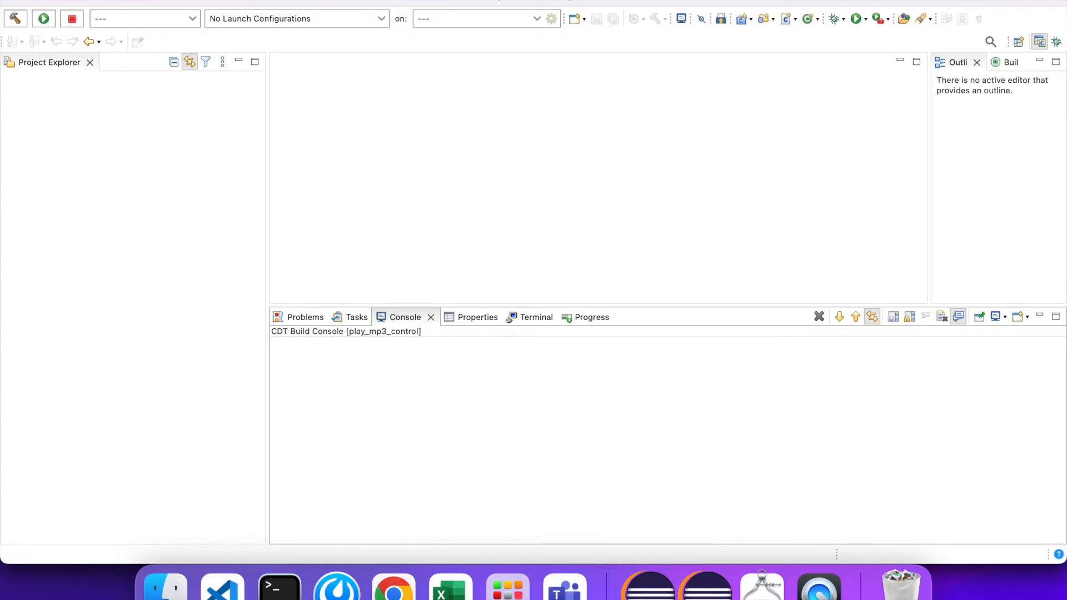
left_click(64, 1)
left_click(91, 25)
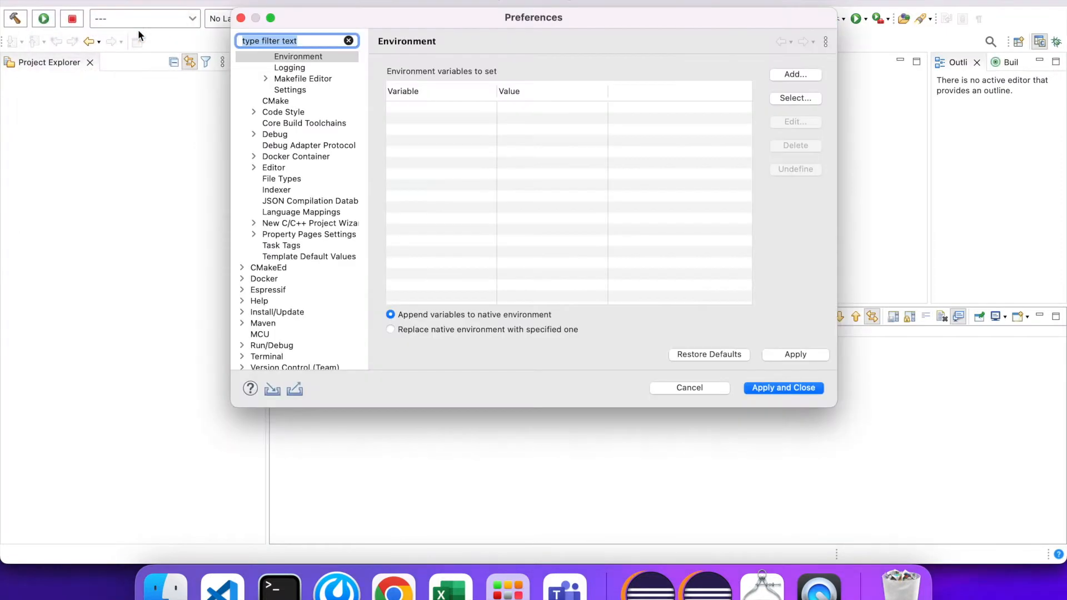
left_click(795, 75)
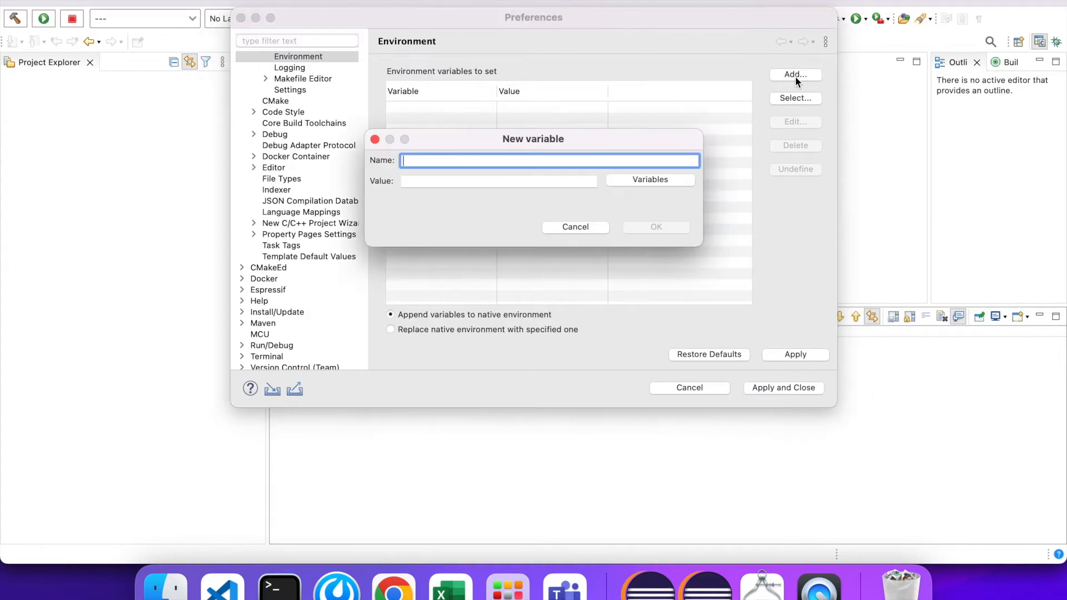
type("A")
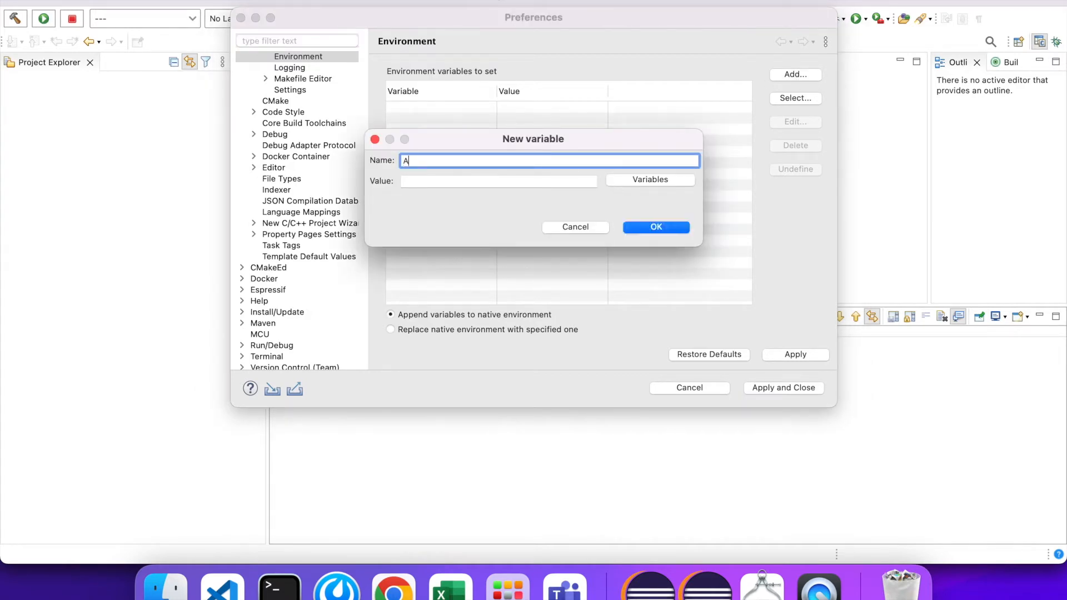
type("DF_PATH")
left_click(542, 179)
key("super+v")
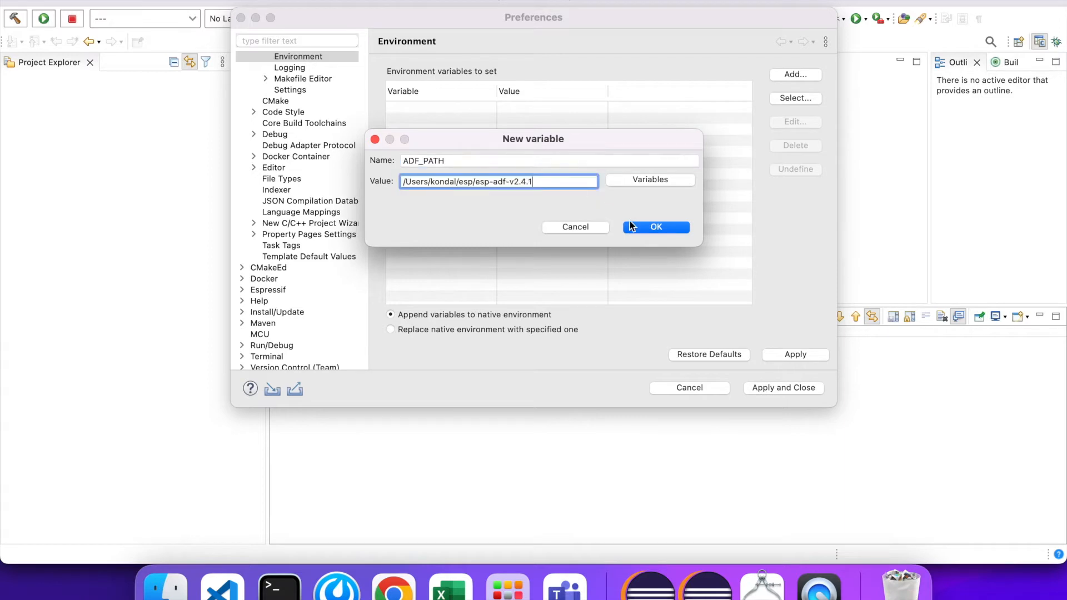
left_click(682, 227)
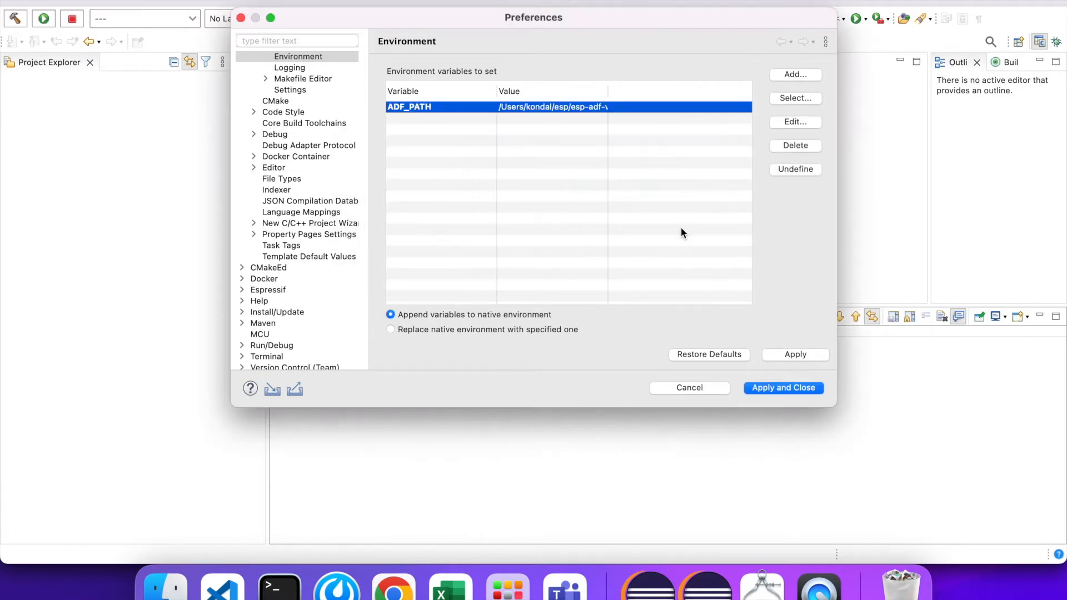
left_click(790, 389)
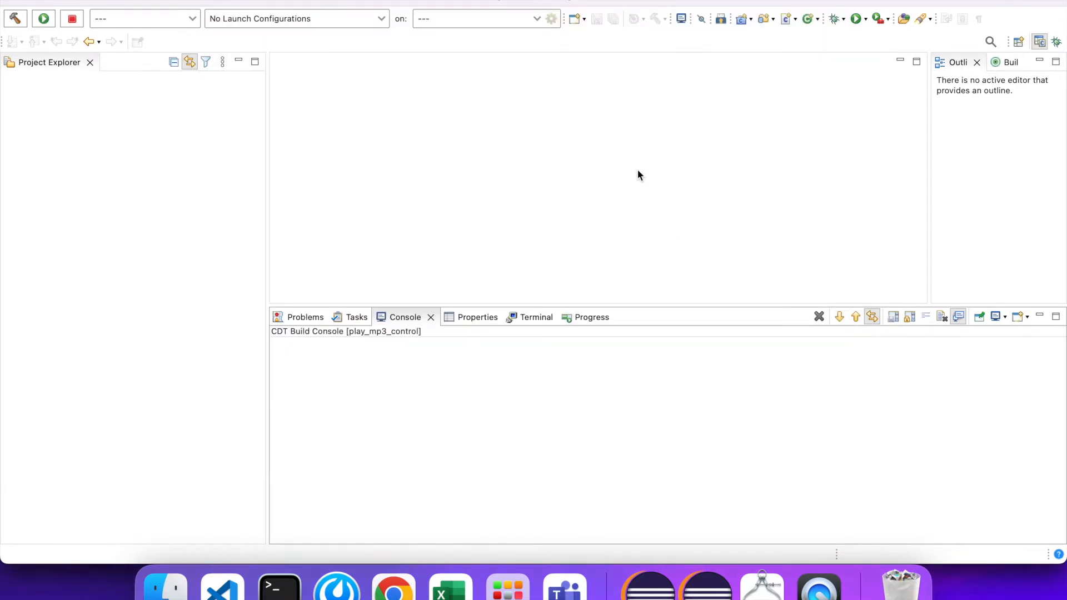
Install the ESP-IDF tools using the esp-idf folder inside esp-adf-v2.4.1 as the ESP-IDF directory.
left_click(505, 2)
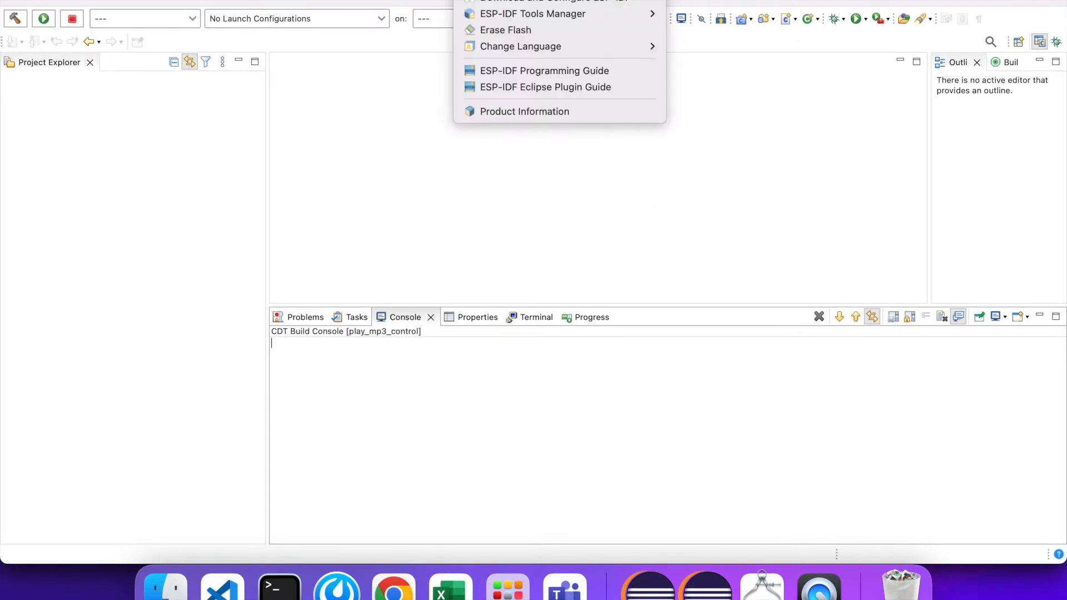
mouse_move(515, 20)
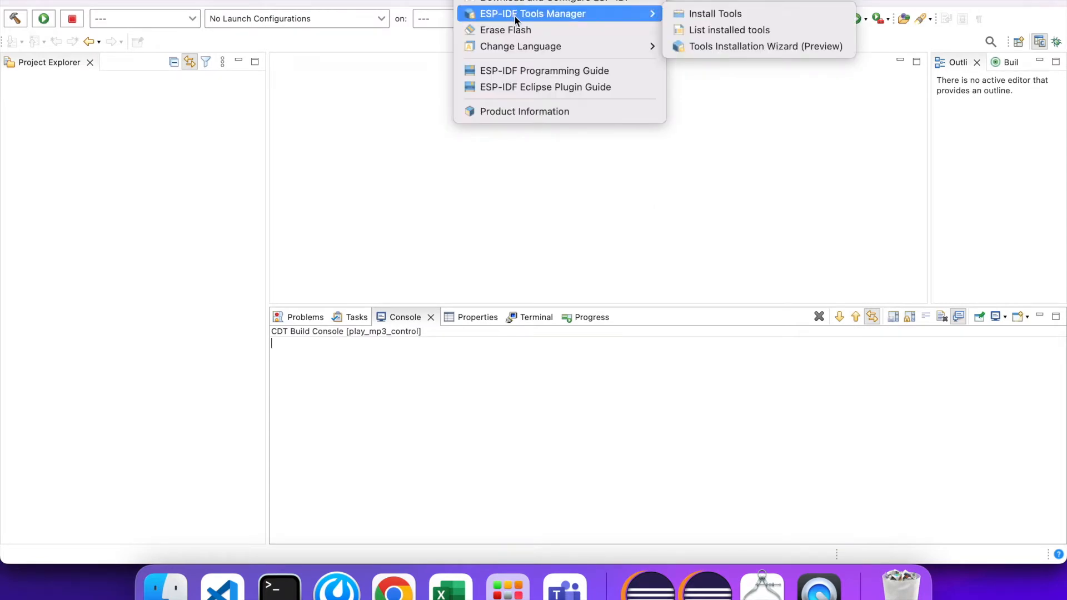
left_click(694, 12)
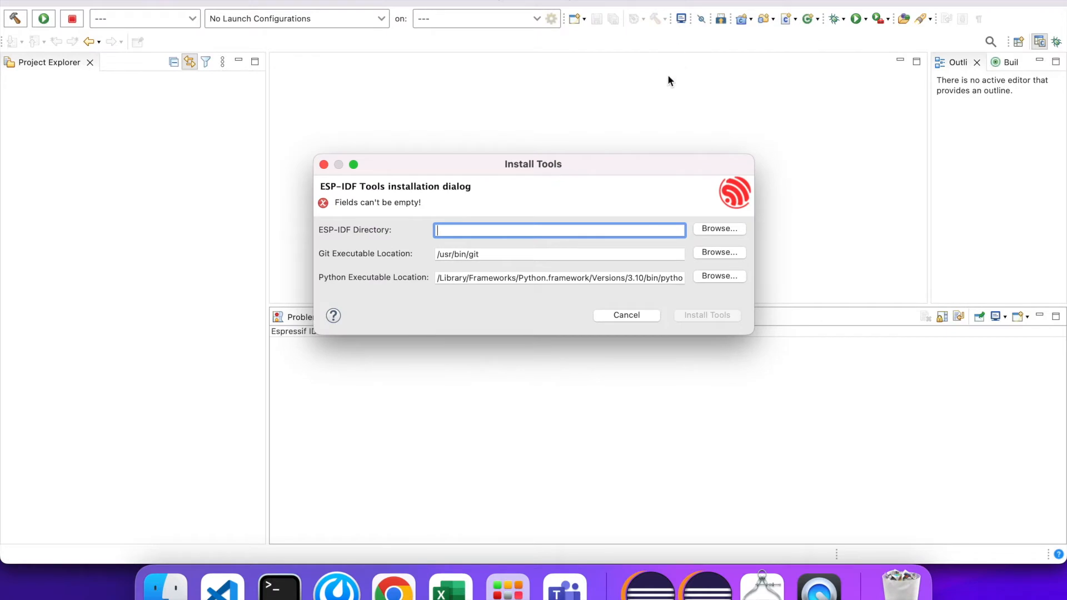
left_click(727, 228)
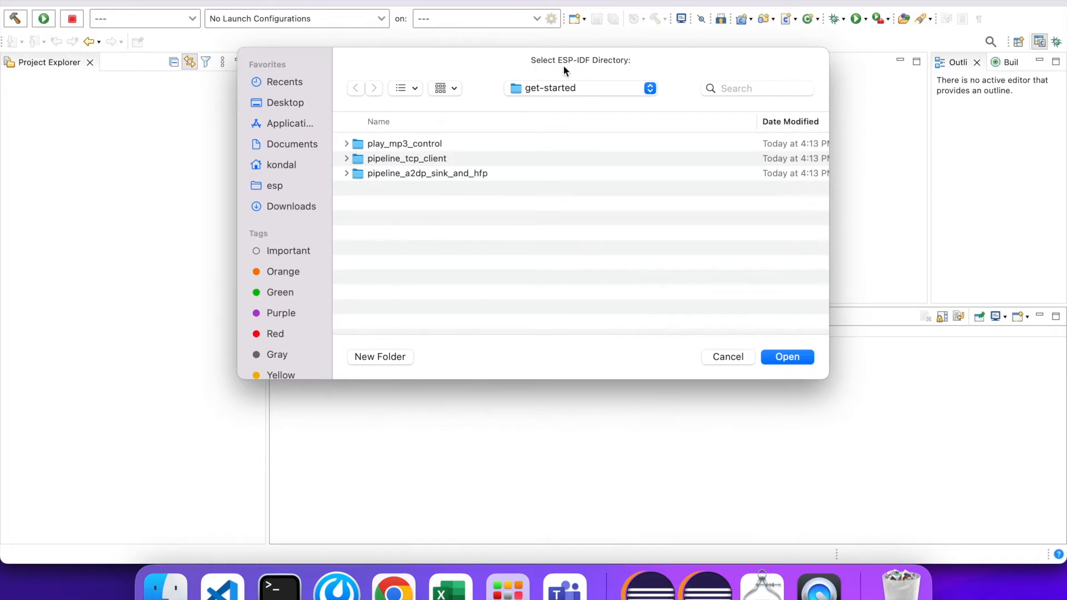
left_click(565, 89)
left_click(567, 124)
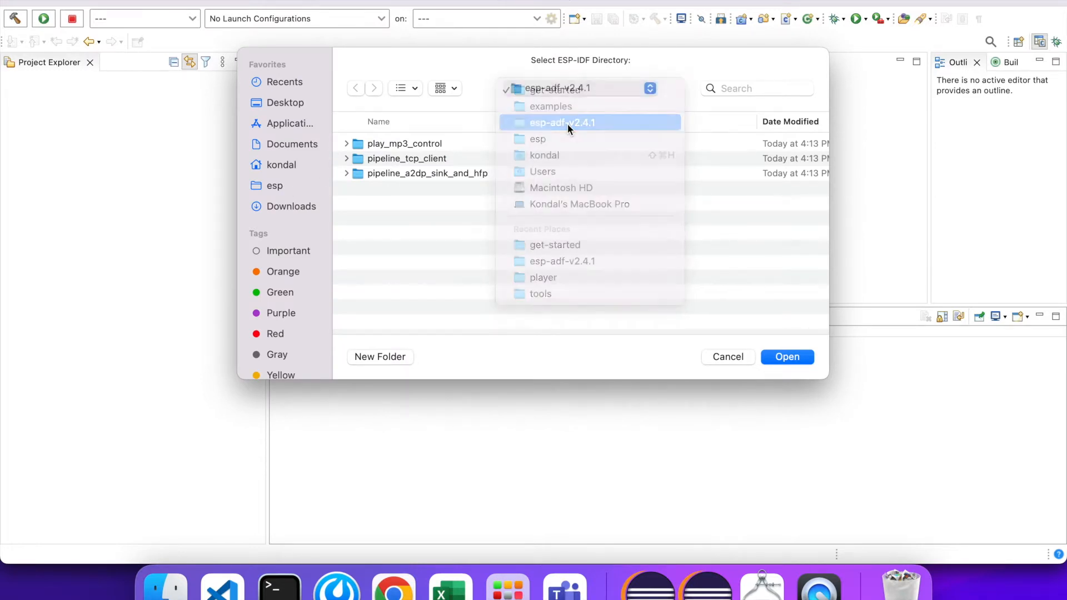
left_click(398, 145)
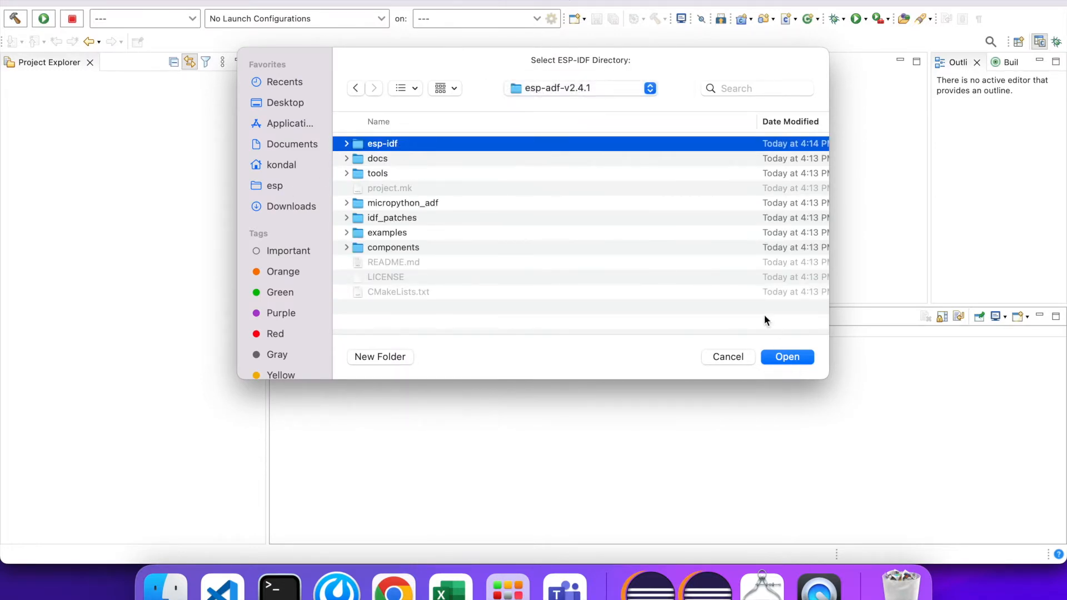
left_click(791, 356)
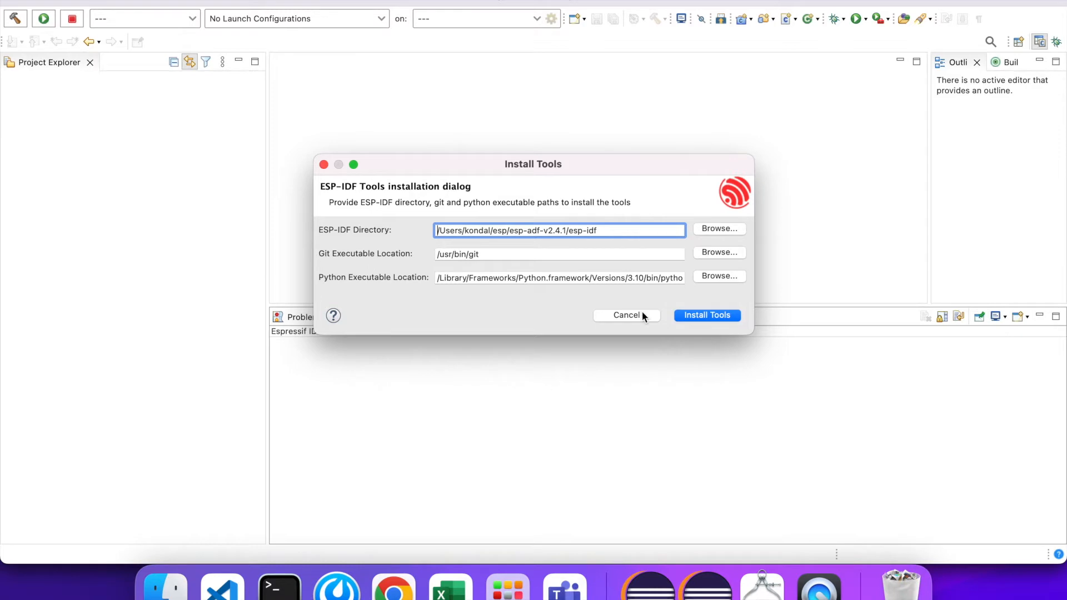
left_click(687, 311)
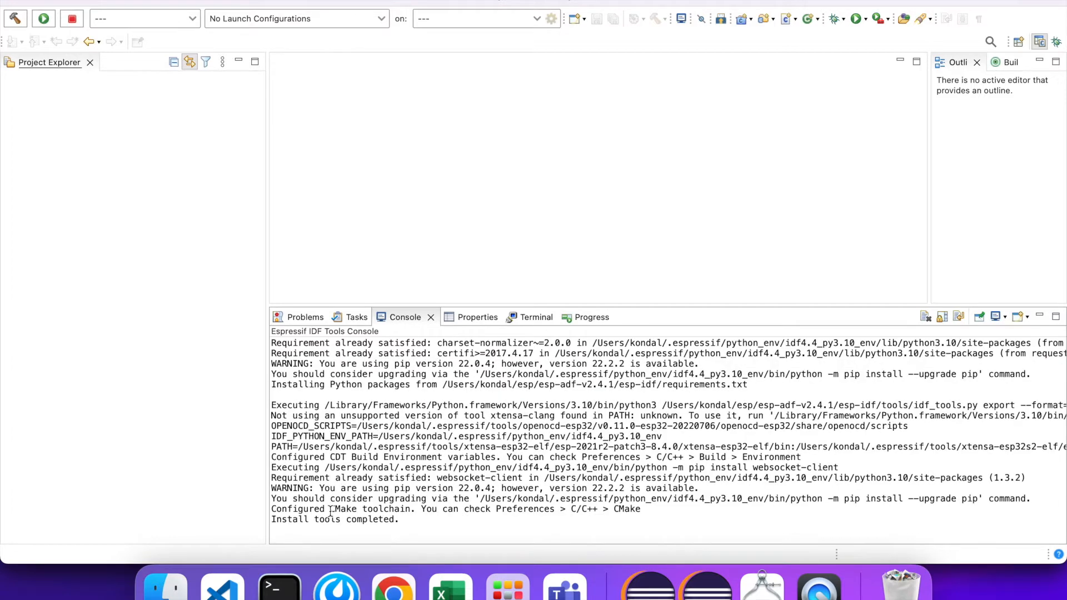
Review the build environment variables in the preferences, checking the ADF_PATH and IDF_PATH entries, and close the dialog.
left_click(65, 1)
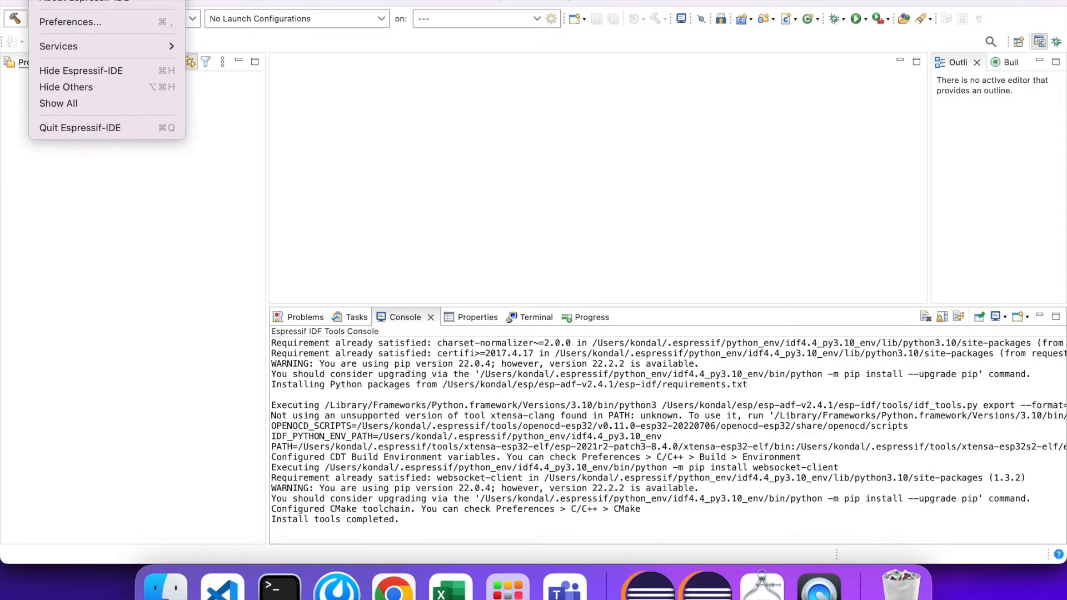
left_click(102, 23)
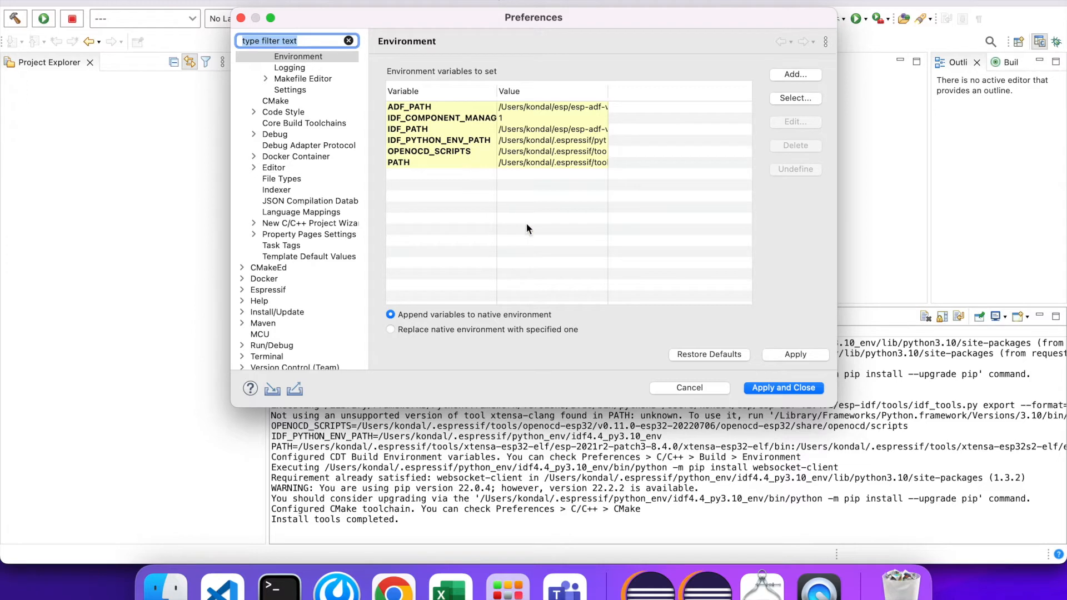
left_click(801, 391)
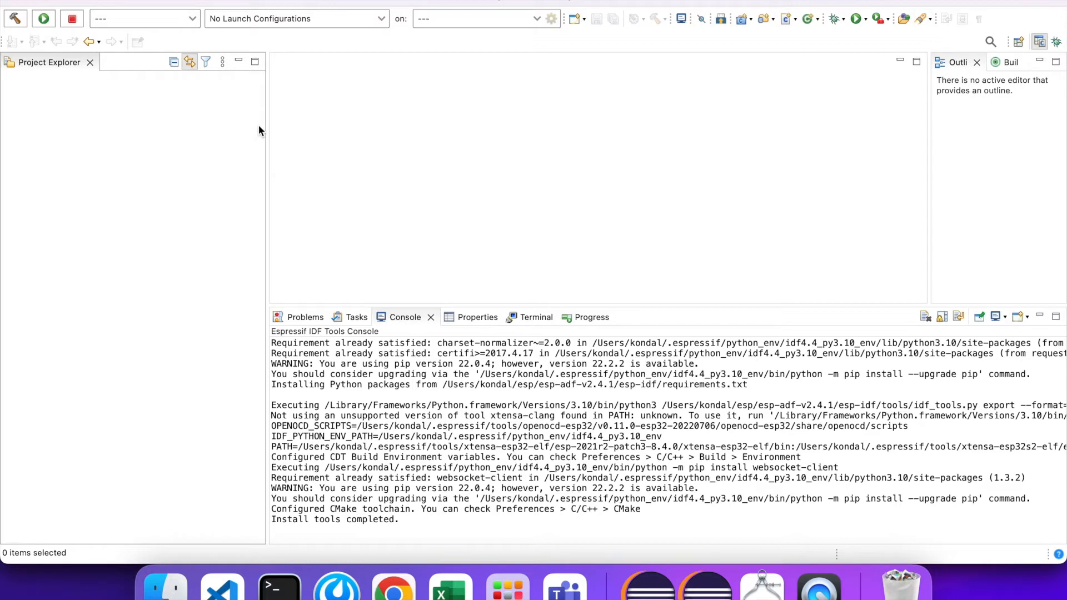
Import the existing ESP-IDF project play_mp3_control from the examples/get-started folder of esp-adf-v2.4.1, copying it into the workspace.
left_click(123, 2)
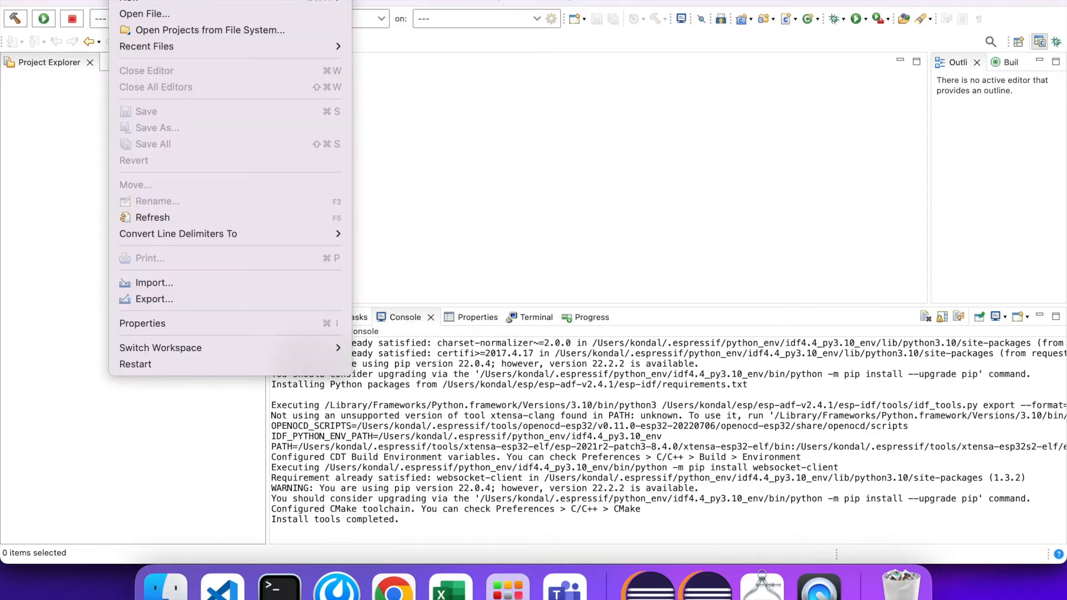
left_click(158, 283)
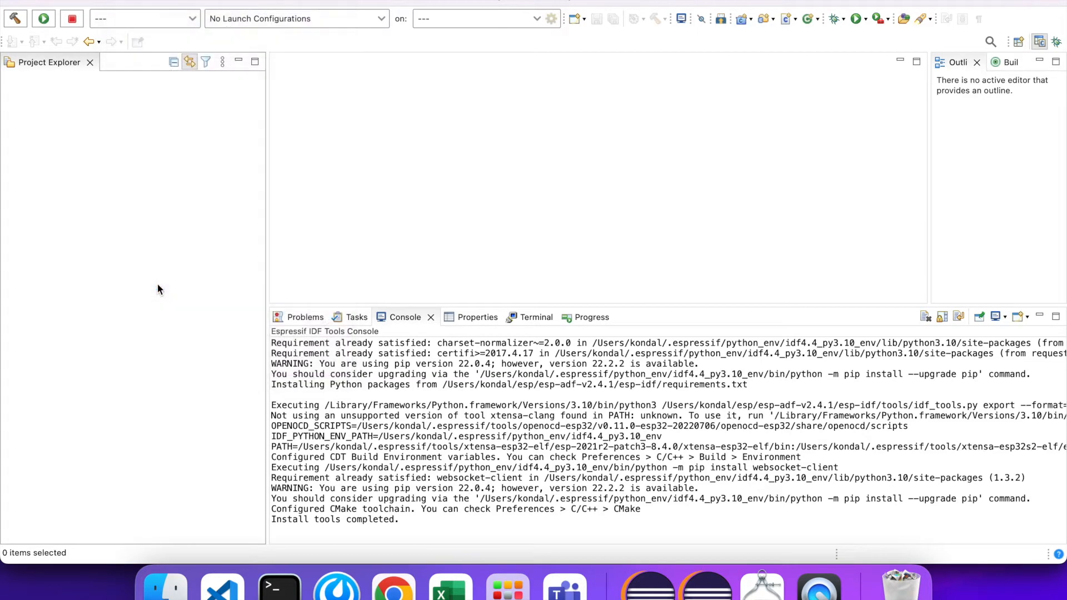
double_click(426, 288)
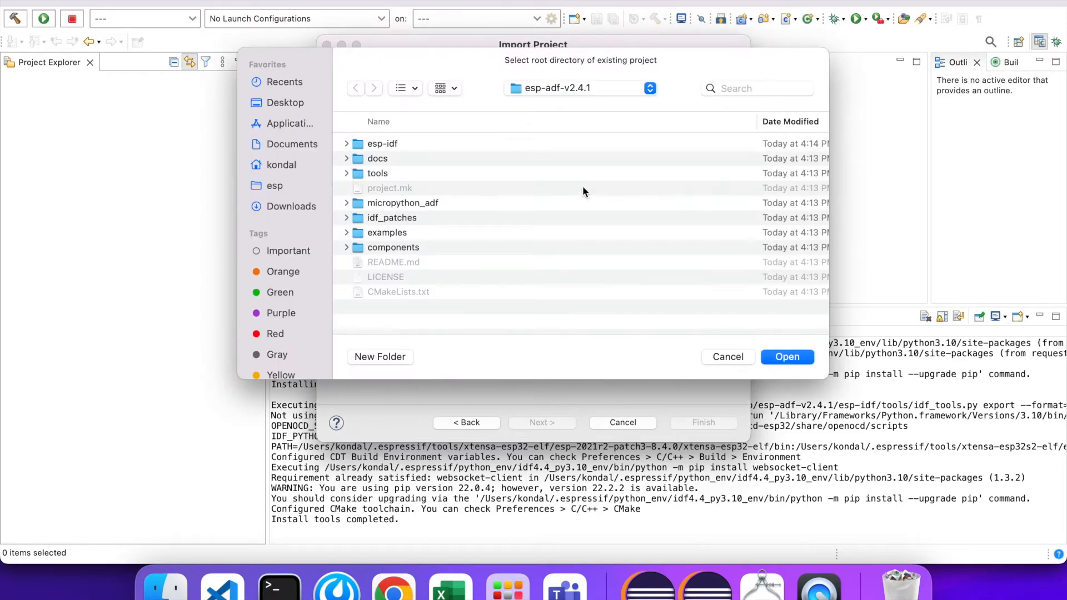
double_click(408, 231)
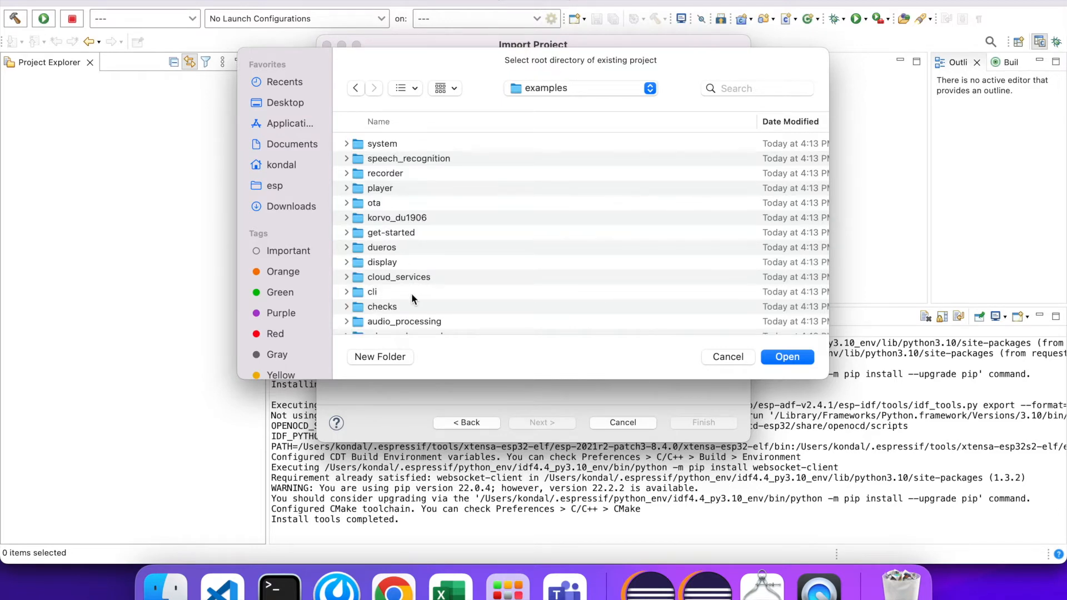
scroll(411, 298, "down", 3)
scroll(412, 292, "up", 1)
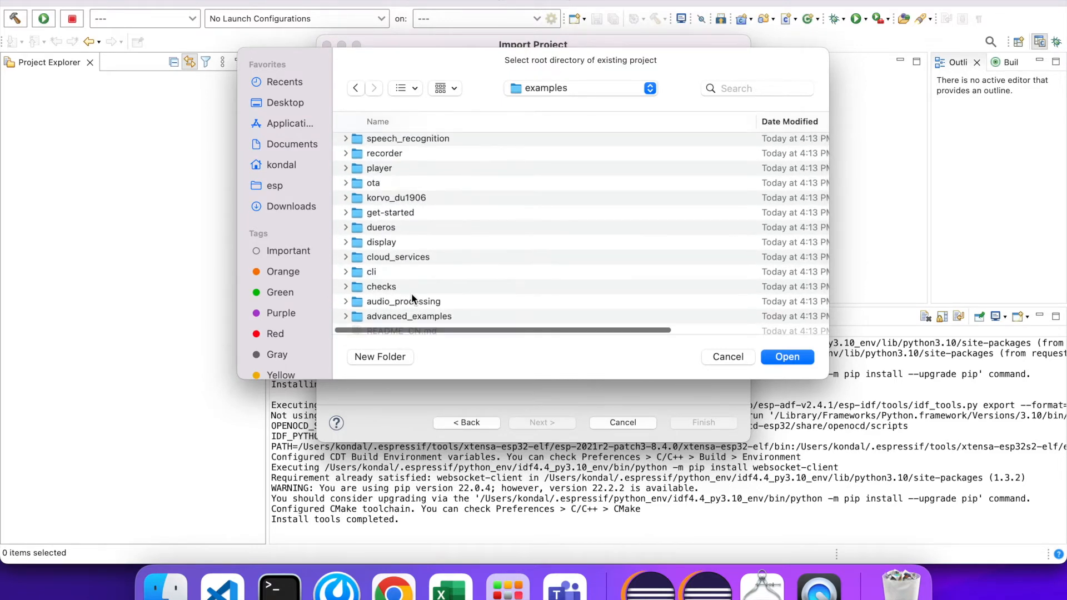
double_click(409, 211)
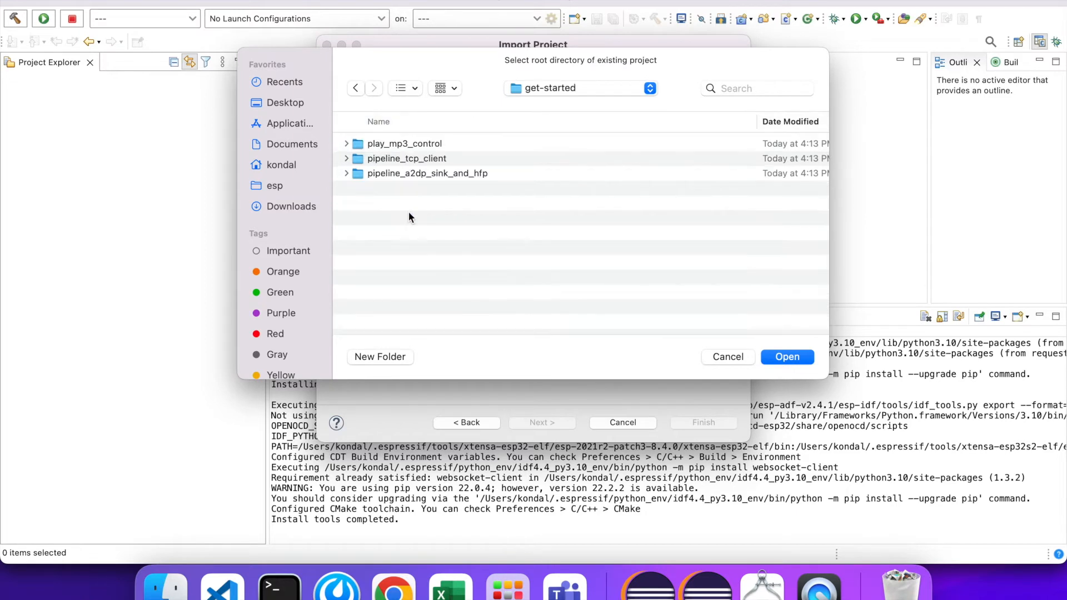
left_click(414, 144)
left_click(803, 355)
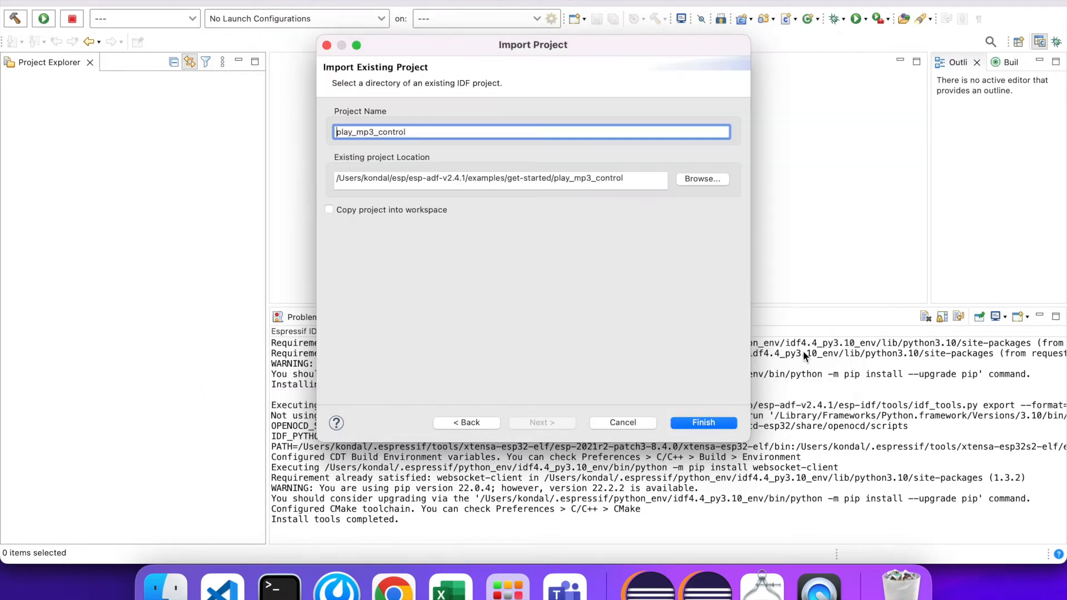
left_click(406, 210)
left_click(715, 424)
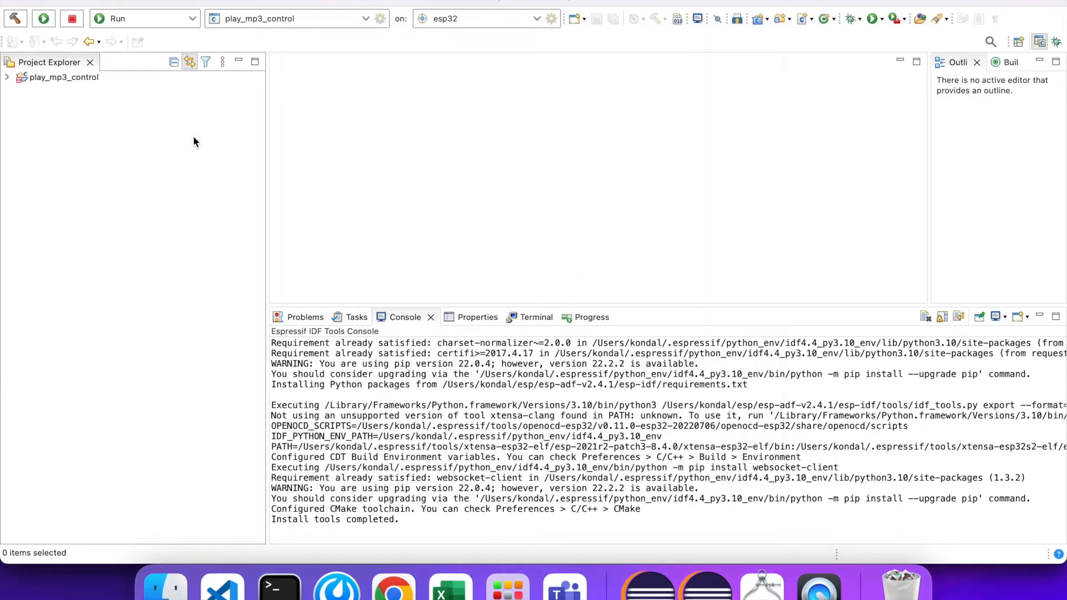
Open the source file play_mp3_control_example.c from the main folder of the play_mp3_control project.
left_click(8, 79)
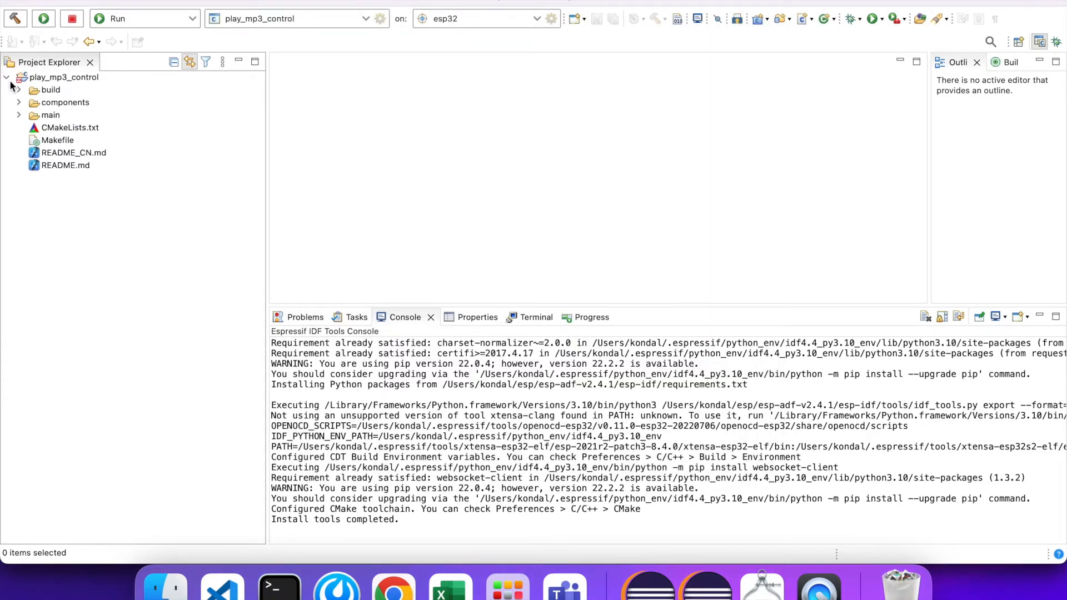
left_click(19, 114)
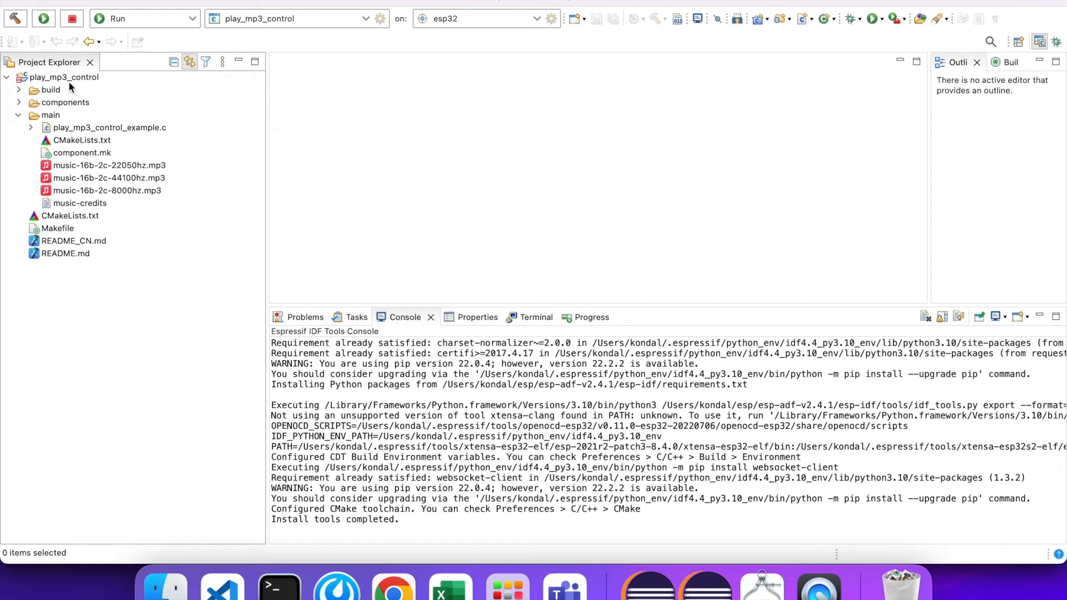
double_click(100, 128)
left_click(381, 168)
Try to build the play_mp3_control project and inspect the CMake output in the build console.
left_click(81, 78)
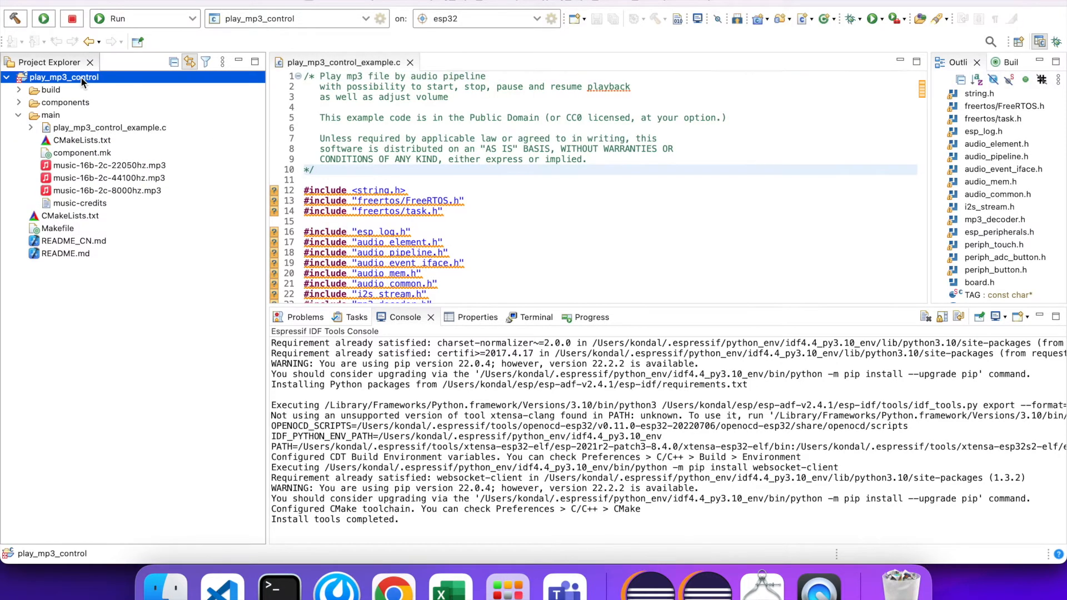
left_click(19, 22)
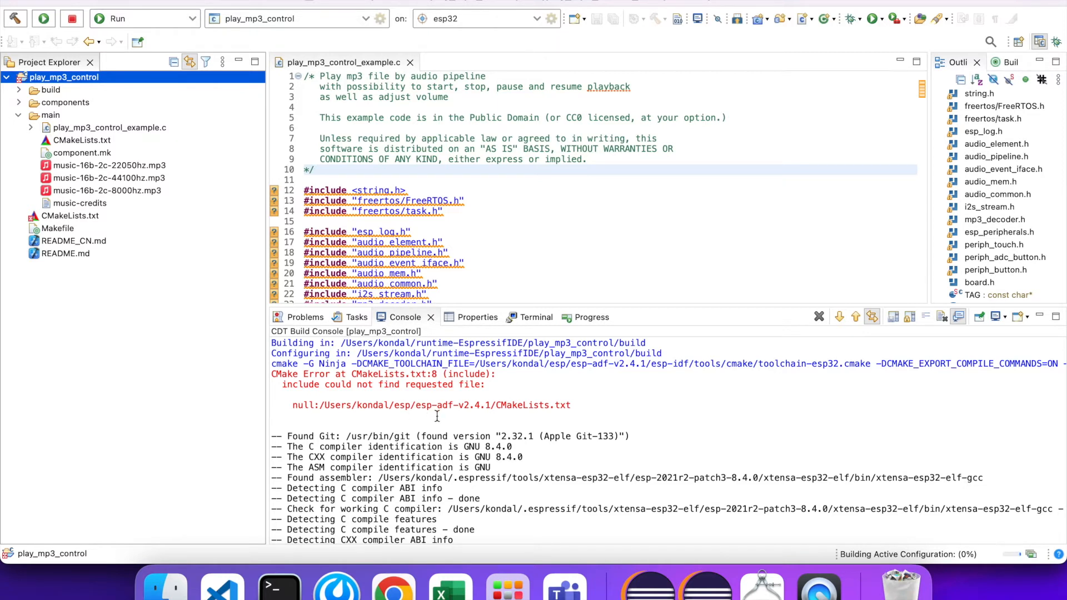
left_click(583, 404)
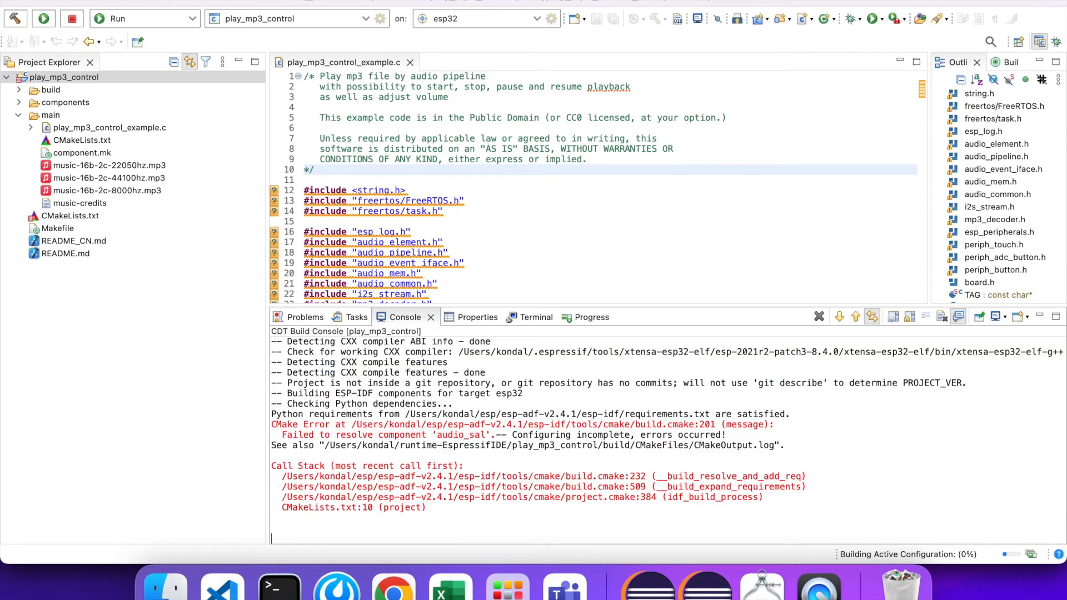
Edit the ADF_PATH build environment variable in the preferences, then apply the change and close the dialog.
left_click(60, 0)
left_click(88, 23)
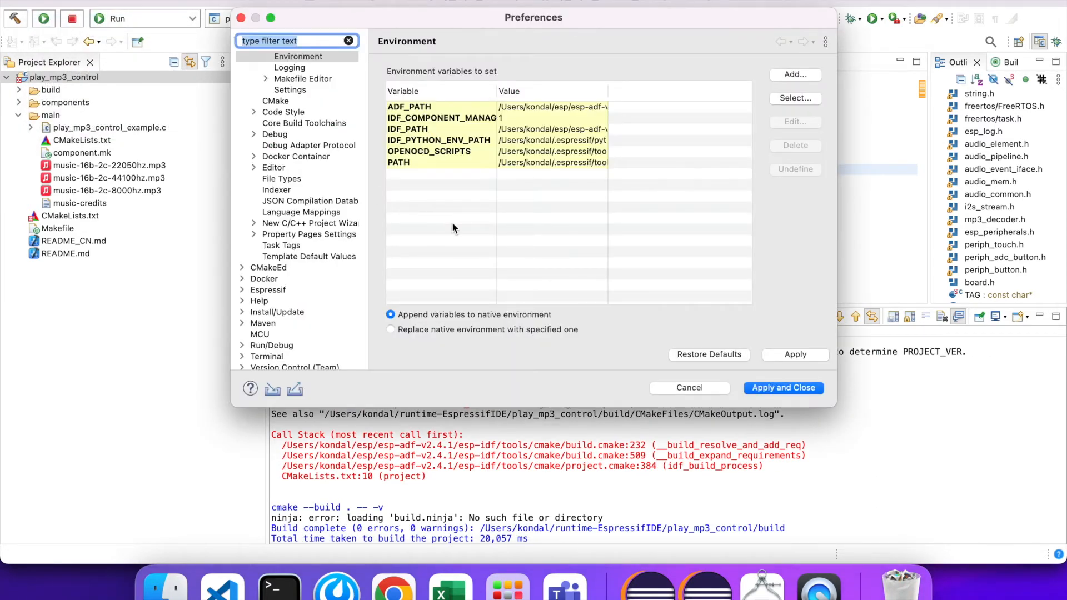
left_click(553, 109)
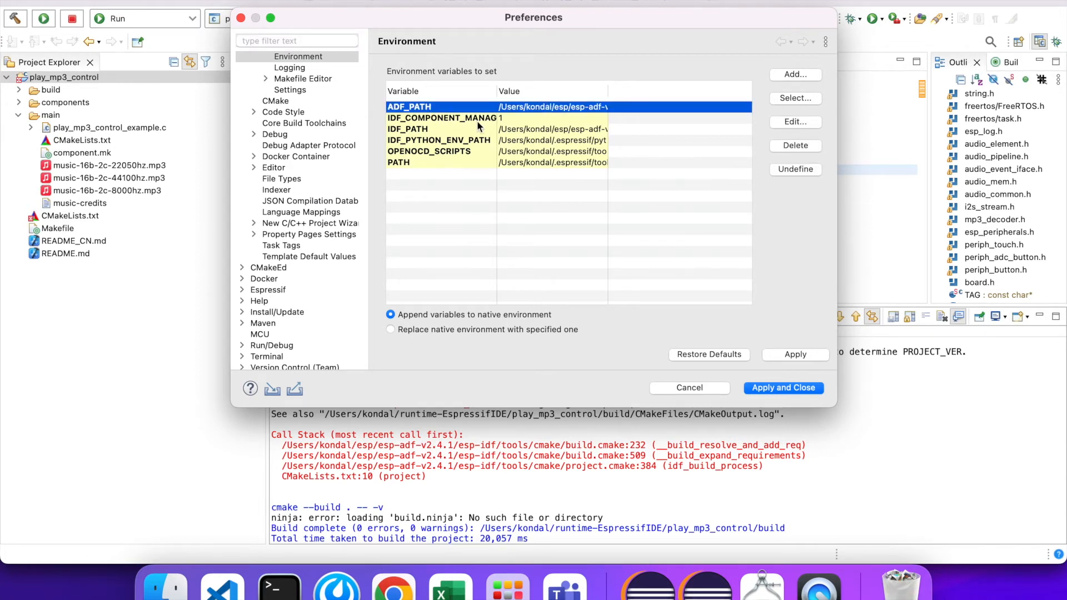
left_click(785, 124)
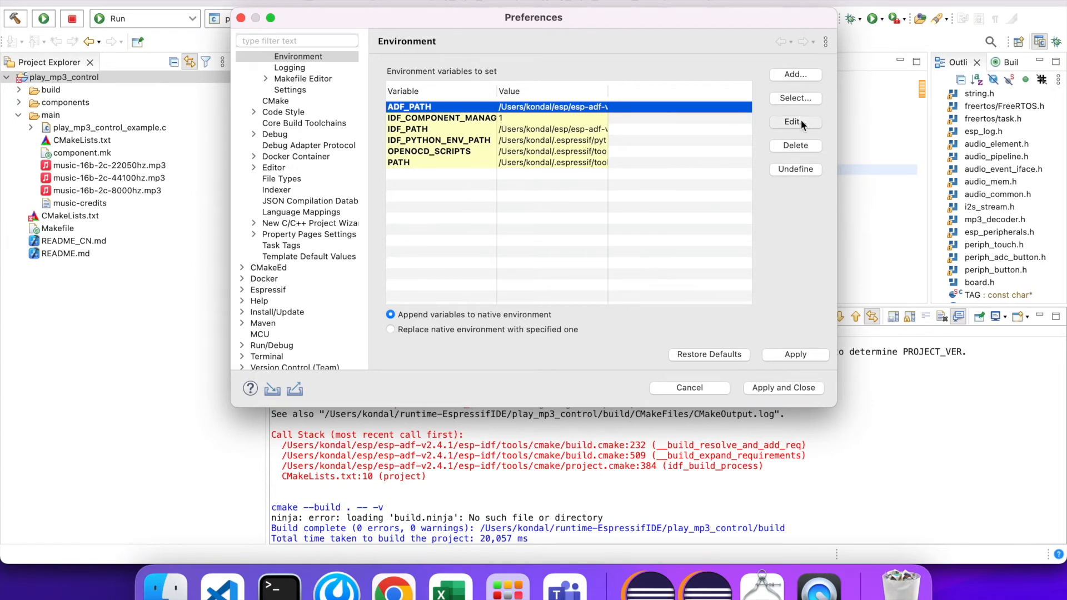
left_click(662, 223)
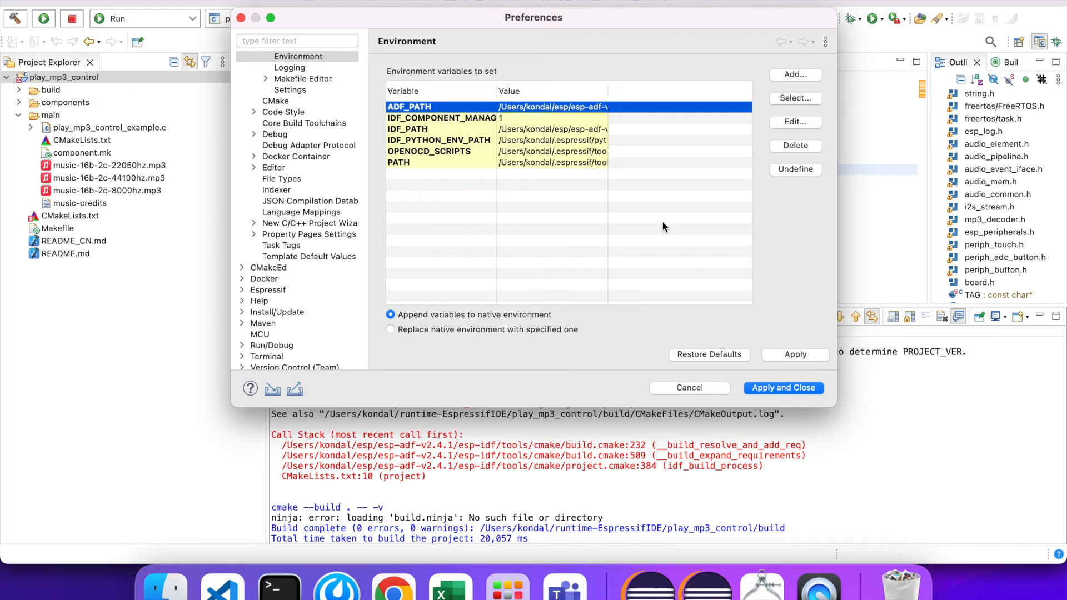
left_click(803, 353)
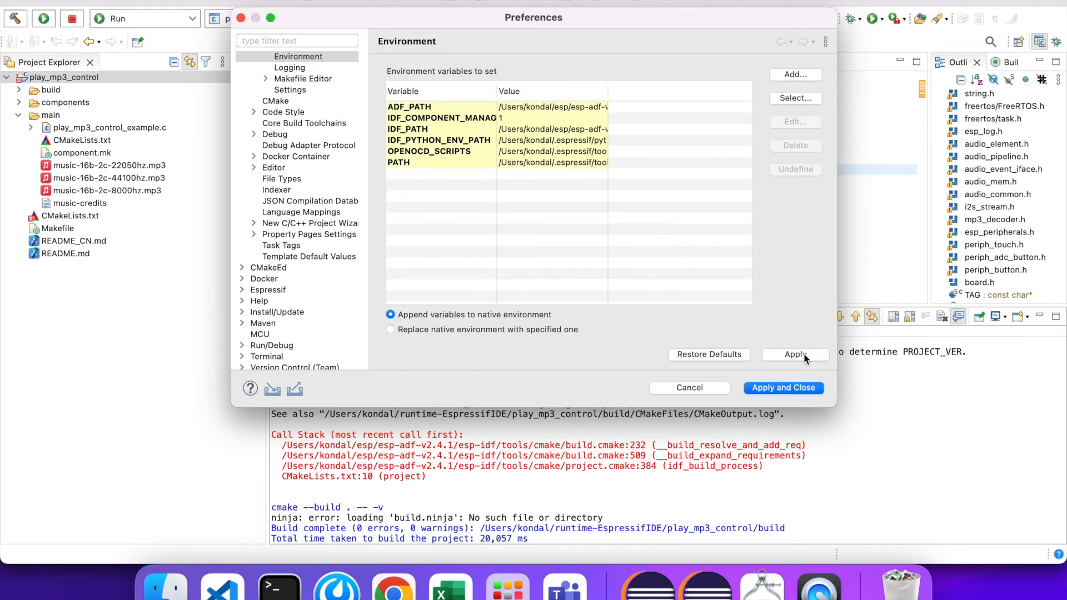
left_click(800, 388)
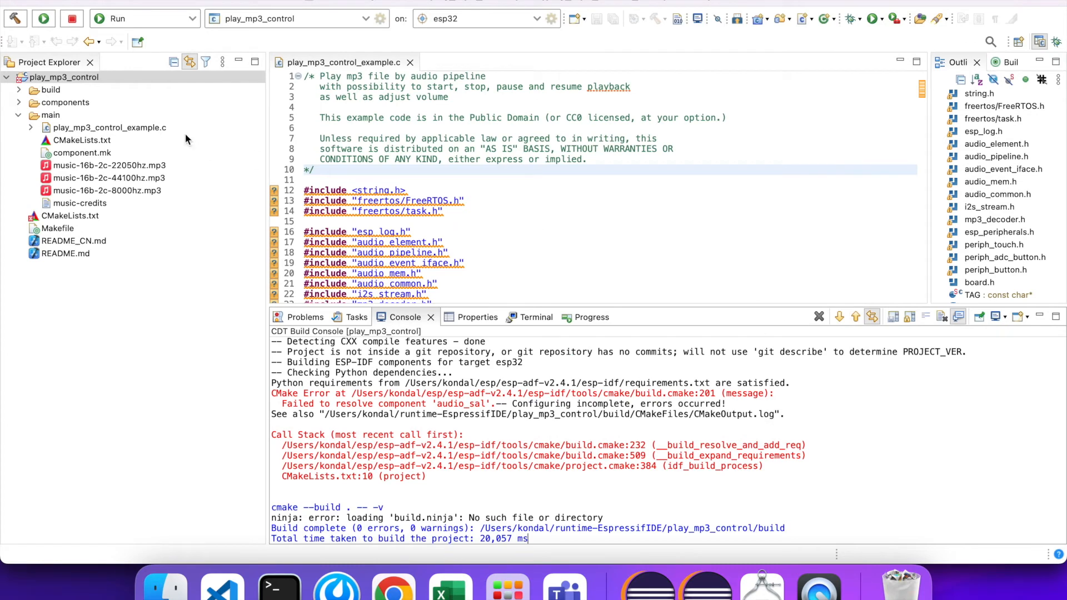
Rebuild the play_mp3_control project and open the progress view of background operations.
left_click(84, 77)
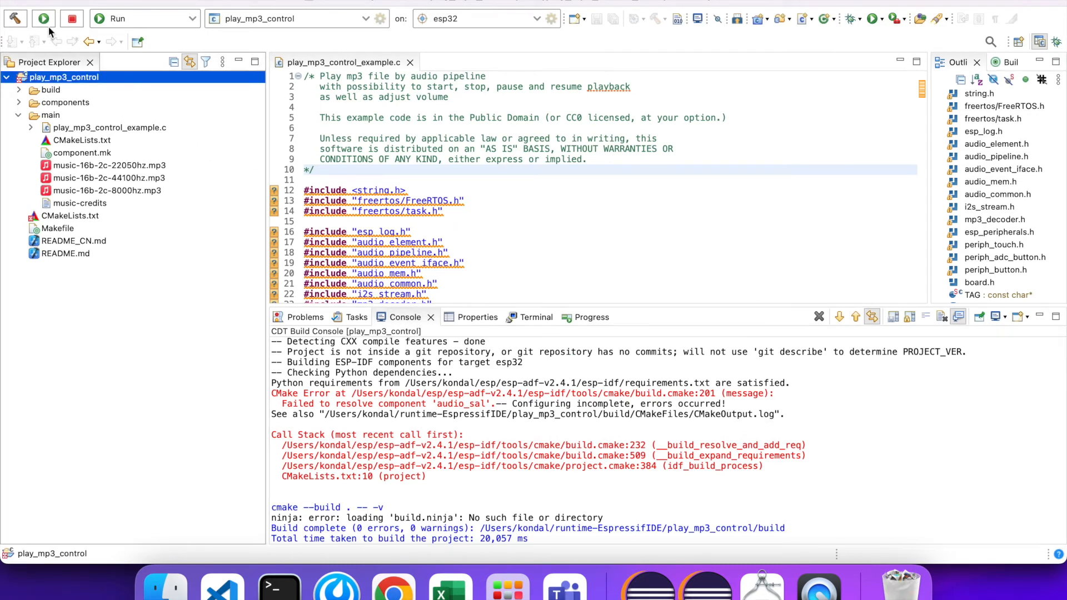
left_click(15, 19)
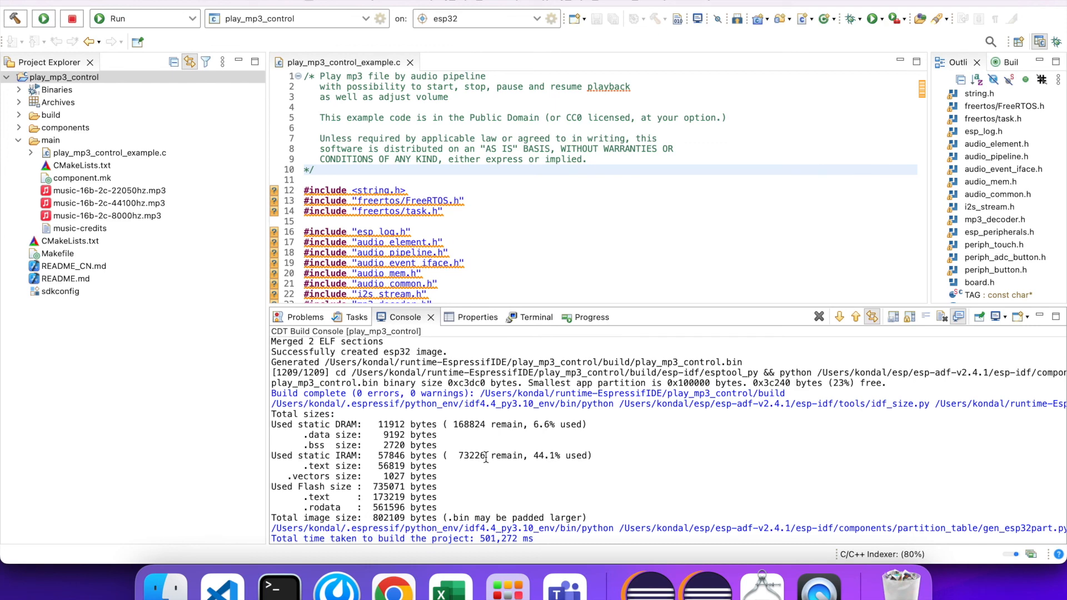
left_click(1029, 555)
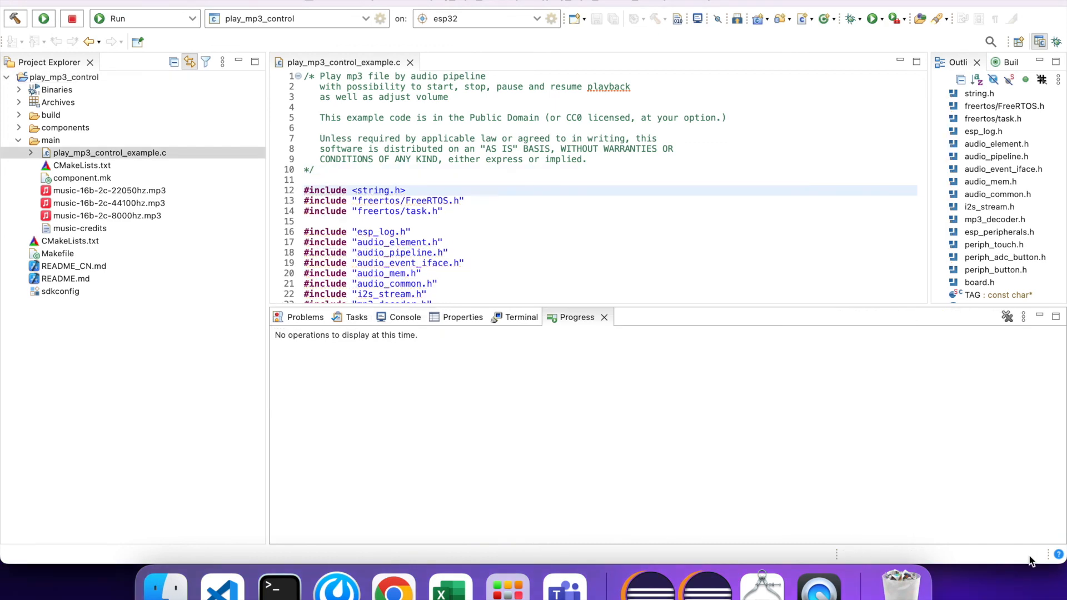
Review the include directives and mp3 audio declarations in play_mp3_control_example.c for unresolved references.
left_click(500, 219)
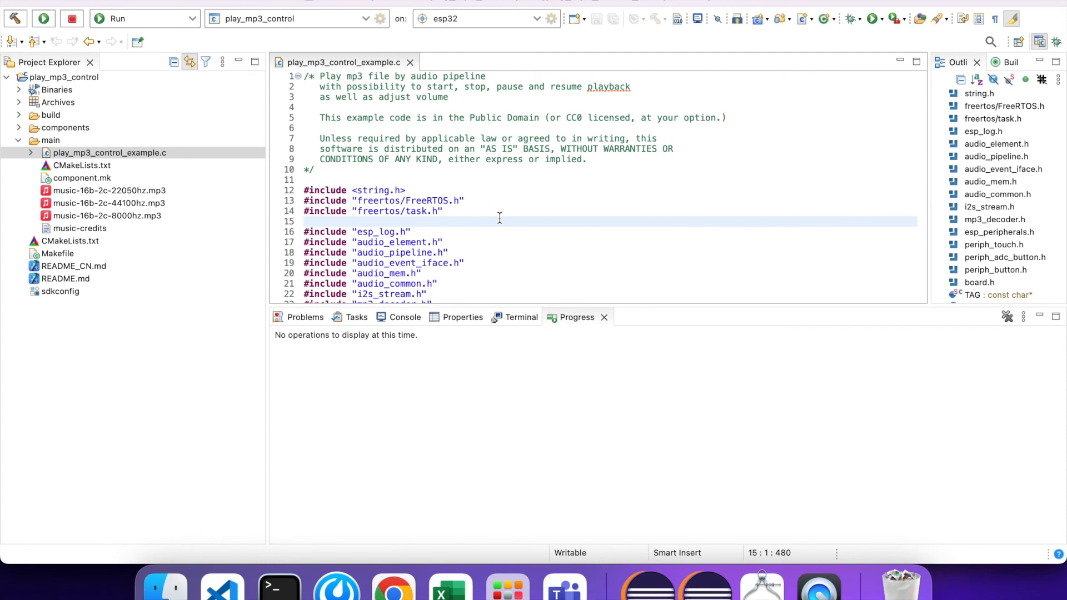
scroll(499, 218, "down", 7)
scroll(499, 218, "down", 2)
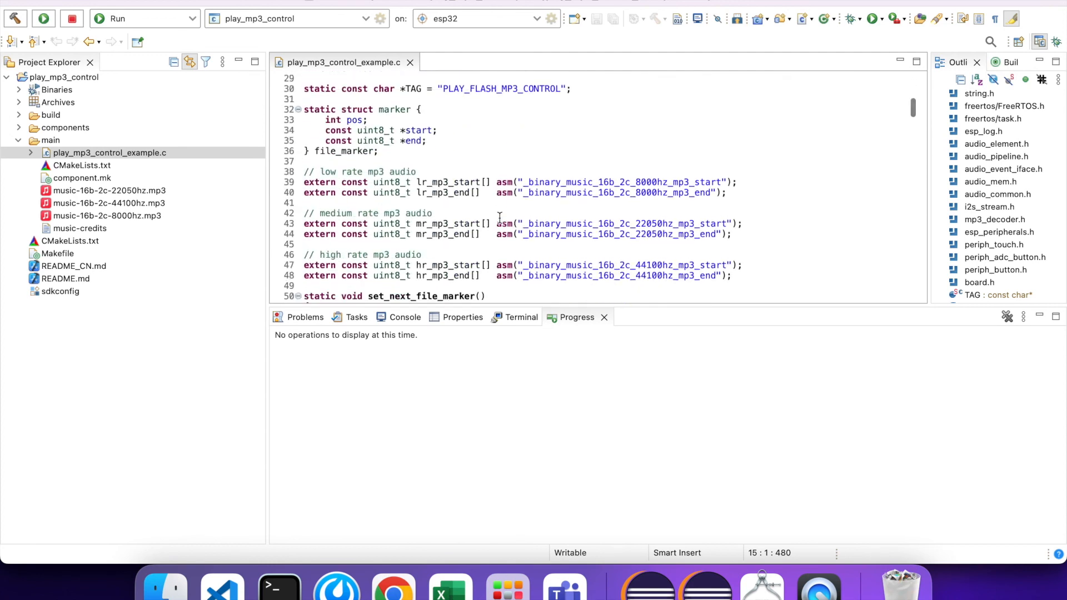
scroll(499, 218, "up", 3)
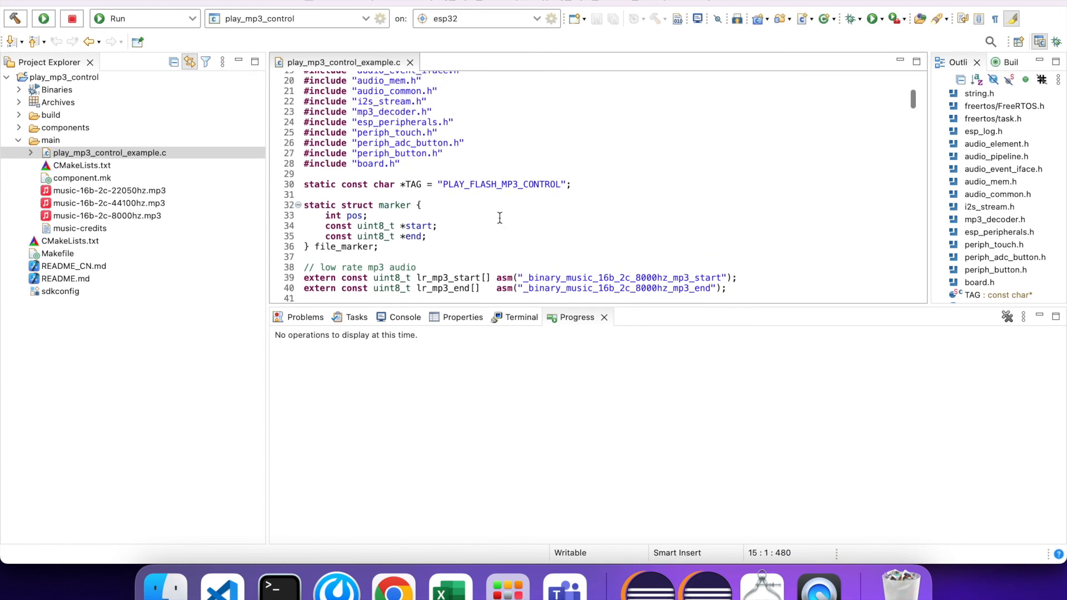
scroll(500, 218, "up", 4)
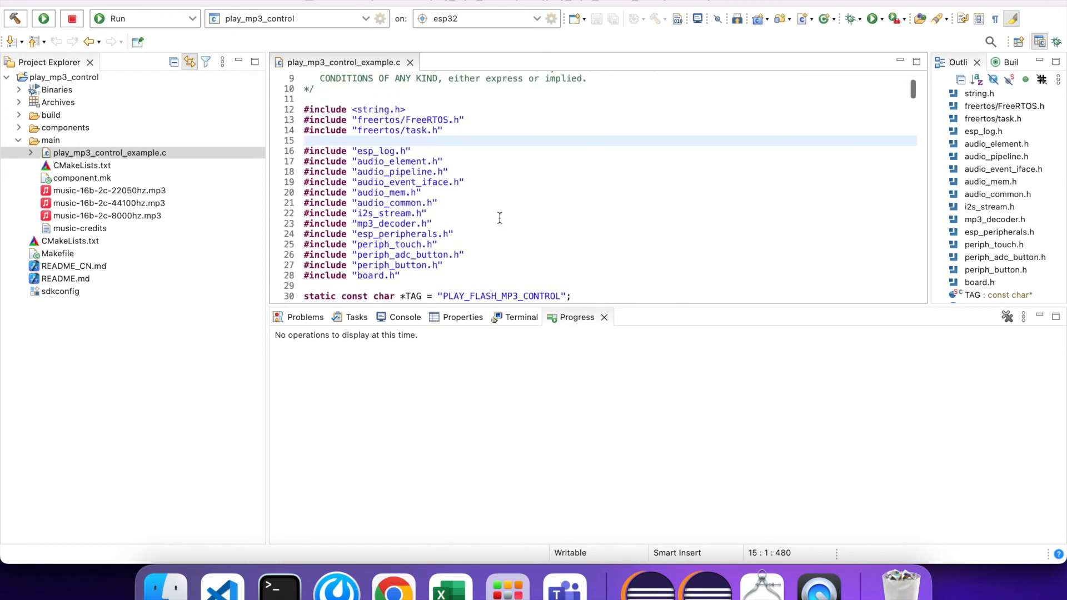